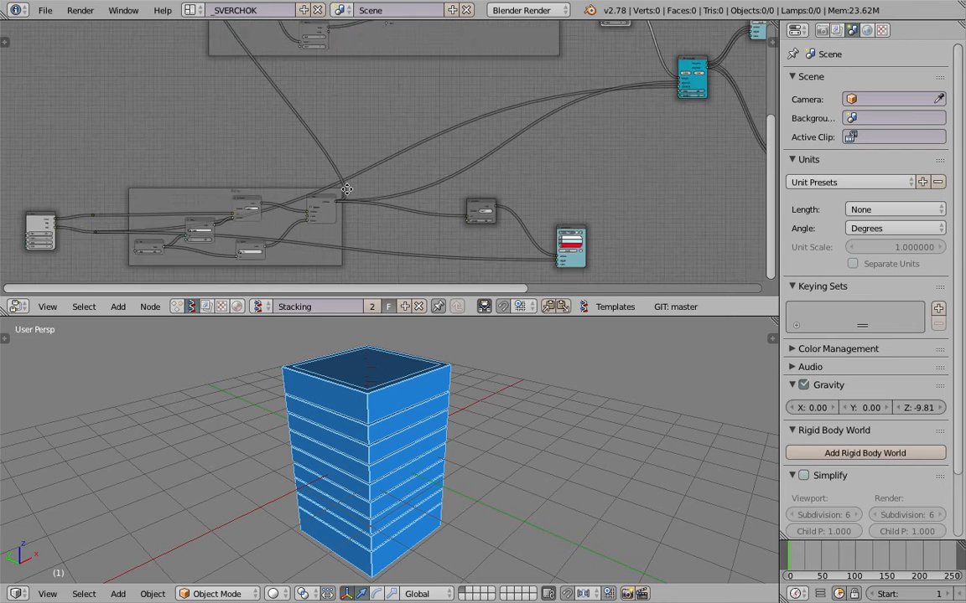
Examine the stacked box model from several angles, including its top and sides.
scroll(342, 181, up, 3)
mouse_move(414, 382)
middle_down()
mouse_move(566, 373)
mouse_move(504, 392)
mouse_move(396, 360)
mouse_move(416, 392)
mouse_move(376, 427)
mouse_move(464, 394)
mouse_move(419, 418)
mouse_move(382, 410)
mouse_move(384, 433)
mouse_move(414, 384)
mouse_move(404, 479)
mouse_move(379, 389)
mouse_move(417, 396)
middle_up()
middle_drag(371, 425, 425, 414)
scroll(484, 419, down, 2)
scroll(418, 413, up, 3)
middle_drag(370, 389, 469, 371)
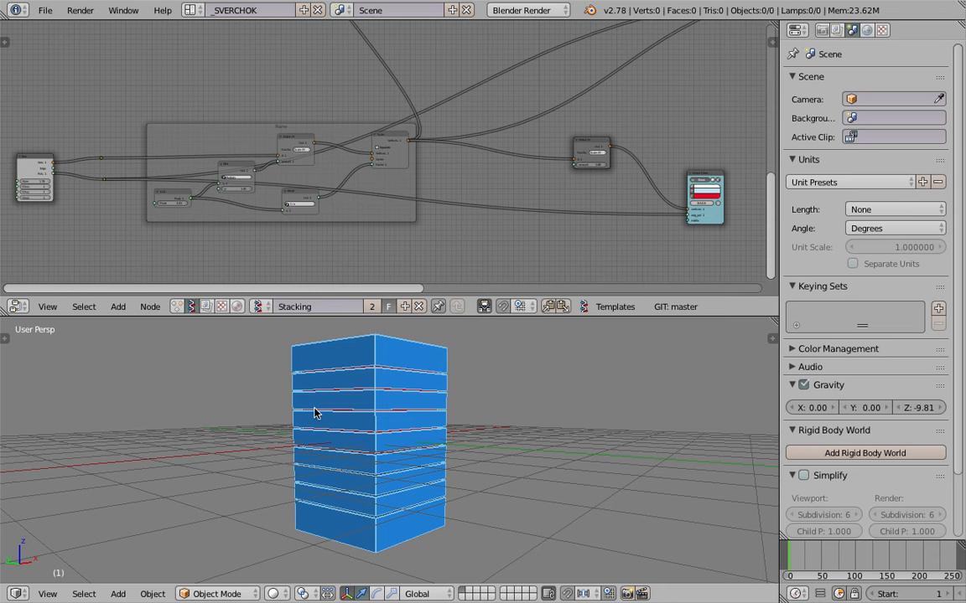
middle_drag(376, 481, 486, 386)
scroll(375, 497, up, 3)
scroll(505, 502, down, 3)
Set the Range Float node's start to 0.15 and stop to 0.82 to shift the spacing of the stacked plates.
middle_drag(507, 152, 446, 281)
middle_drag(505, 116, 463, 218)
scroll(452, 178, up, 5)
middle_drag(429, 128, 401, 196)
scroll(404, 196, up, 6)
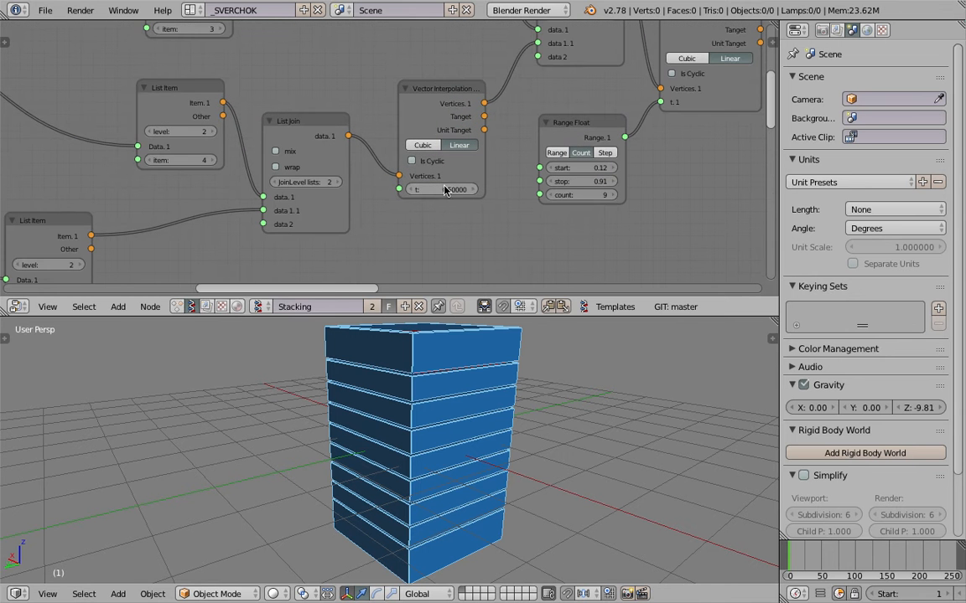
middle_drag(488, 407, 494, 317)
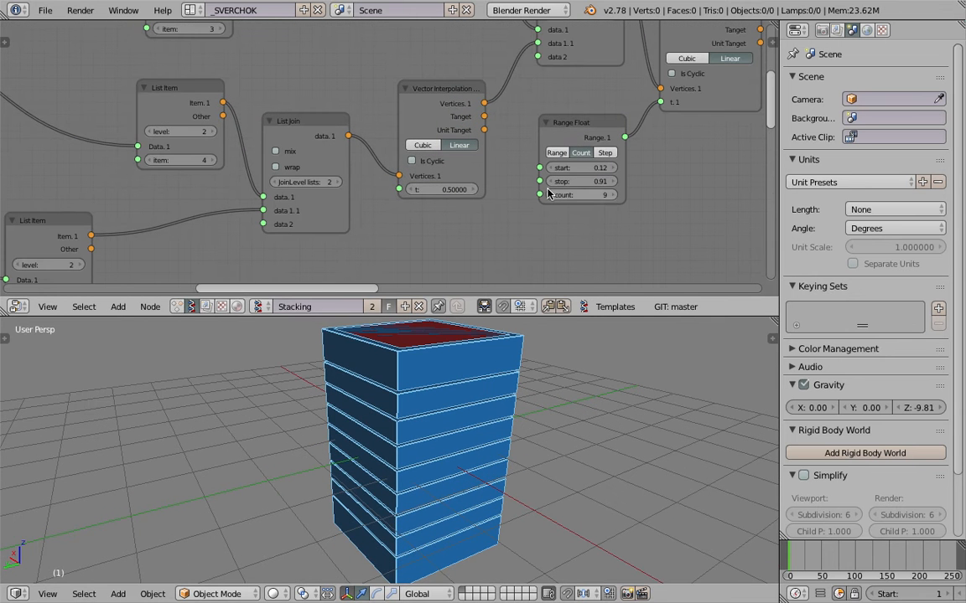
middle_drag(515, 368, 549, 374)
scroll(532, 157, down, 2)
middle_drag(498, 161, 366, 181)
scroll(394, 163, up, 1)
middle_drag(289, 143, 275, 177)
middle_drag(356, 136, 252, 130)
click(293, 144)
scroll(390, 158, up, 1)
middle_drag(389, 158, 335, 126)
mouse_move(389, 202)
mouse_down()
mouse_move(436, 202)
mouse_move(390, 204)
mouse_move(403, 217)
mouse_move(377, 216)
mouse_up()
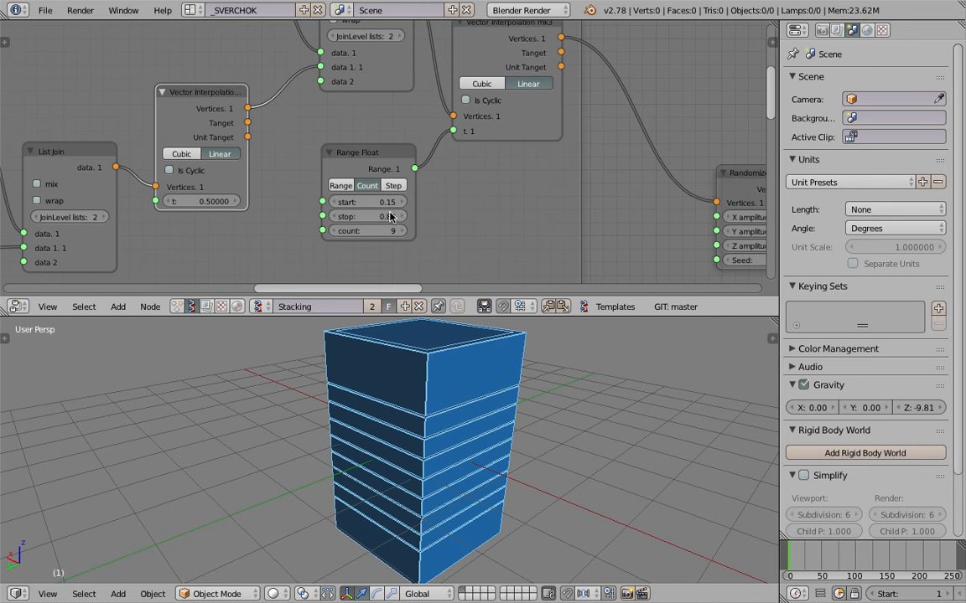
middle_drag(535, 410, 525, 394)
Lower the plate thickness value downstream of the Randomize input vertices node to open gaps between the middle plates.
middle_drag(584, 249, 344, 207)
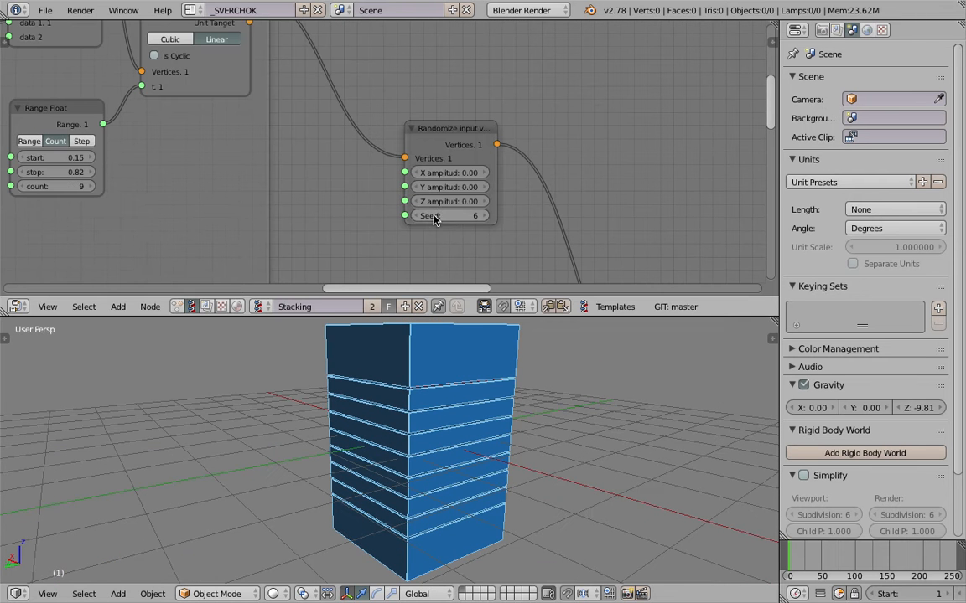
middle_drag(602, 265, 526, 233)
mouse_move(531, 353)
middle_down()
mouse_move(511, 397)
mouse_move(499, 328)
middle_up()
scroll(449, 142, down, 3)
drag(498, 224, 502, 205)
middle_drag(520, 234, 506, 161)
scroll(444, 132, up, 3)
drag(450, 191, 411, 191)
middle_drag(408, 441, 481, 444)
Set the X, Y and Z amplitudes of the Randomize input vertices node to 0.2.
scroll(470, 452, down, 1)
middle_drag(254, 121, 341, 185)
middle_drag(288, 107, 348, 224)
scroll(352, 219, up, 5)
drag(359, 157, 358, 192)
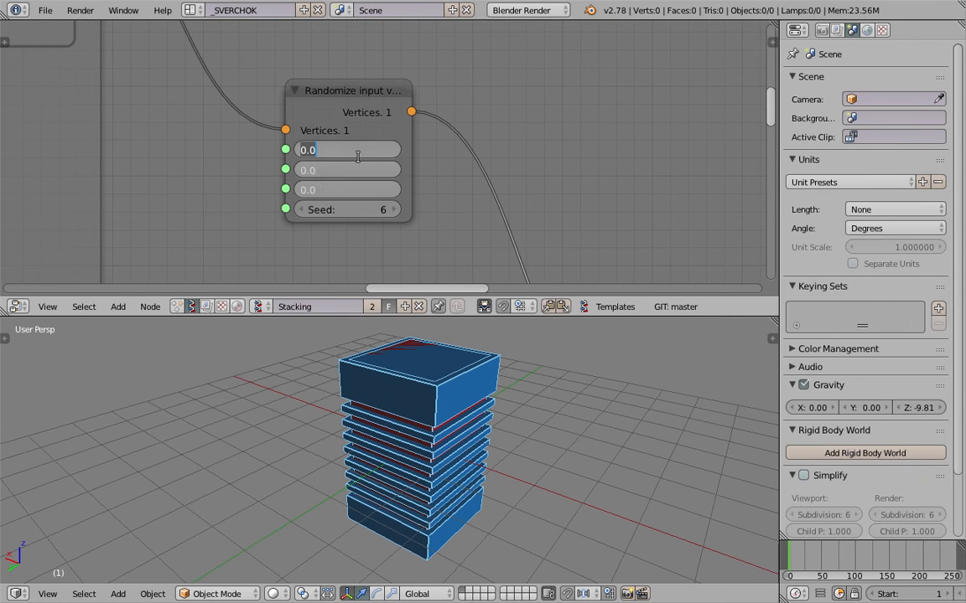
text(0.2)
key(Return)
middle_drag(457, 457, 383, 279)
Set the Randomize input vertices node's three amplitudes to 0.1 and its seed to 17.
drag(373, 151, 385, 210)
text(0.1)
key(Return)
middle_drag(420, 355, 507, 454)
Set the randomizer's X and Y amplitudes to 0.01 and its Z amplitude to 0.04.
click(359, 150)
text(0.01)
key(Return)
click(359, 170)
text(0.01)
key(Return)
click(359, 190)
text(0.04)
key(Return)
middle_drag(420, 441, 403, 377)
Reset all three amplitudes of the Randomize input vertices node to 0.
drag(376, 150, 375, 190)
text(0)
key(Return)
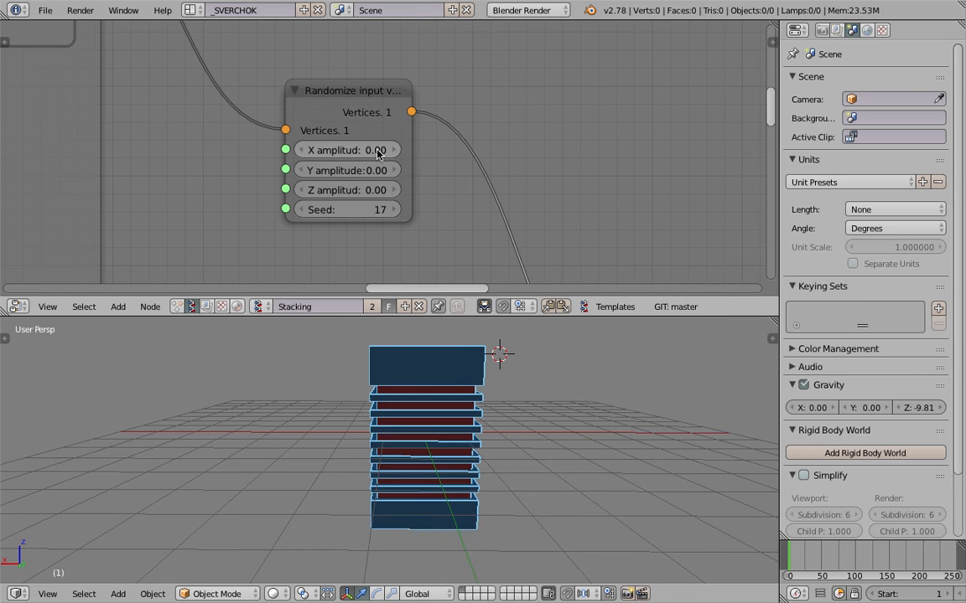
middle_drag(470, 386, 445, 418)
Sketch a box and a cone beside the model with the grease pencil and save the file.
click(533, 420)
scroll(533, 420, down, 3)
middle_drag(487, 378, 471, 373)
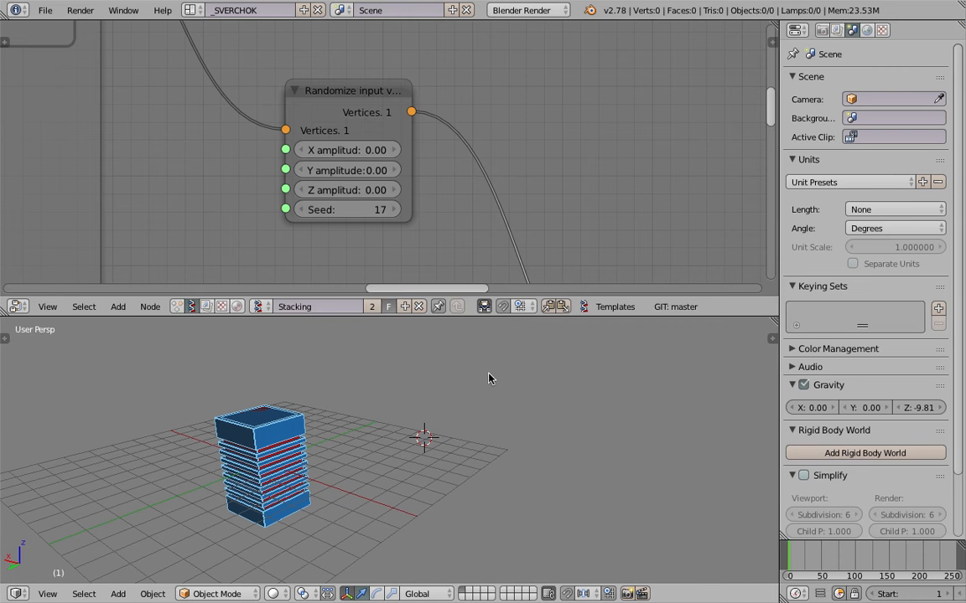
mouse_move(464, 381)
mouse_down()
mouse_move(491, 397)
mouse_move(511, 390)
mouse_move(488, 363)
mouse_move(446, 429)
mouse_move(501, 400)
mouse_move(500, 438)
mouse_move(508, 433)
mouse_up()
middle_drag(607, 406, 566, 390)
mouse_move(567, 377)
mouse_down()
mouse_move(546, 424)
mouse_move(608, 424)
mouse_move(582, 376)
mouse_up()
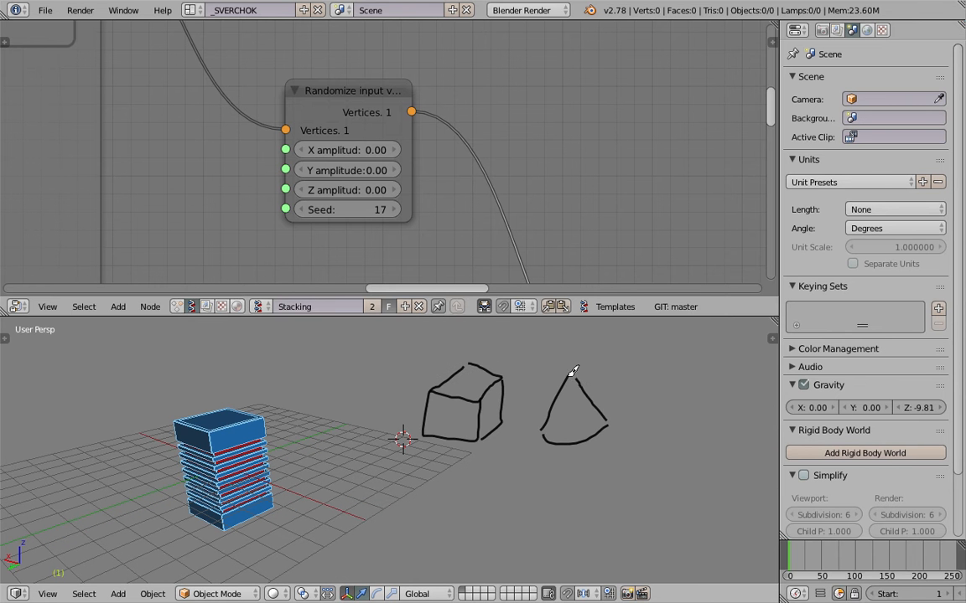
key(ctrl+s)
click(559, 396)
Draw horizontal slice lines across the sketched cone and the sketched box with the grease pencil.
mouse_move(500, 407)
middle_down()
mouse_move(512, 408)
mouse_move(499, 406)
middle_up()
mouse_move(540, 402)
mouse_down()
mouse_move(580, 390)
mouse_move(599, 400)
mouse_up()
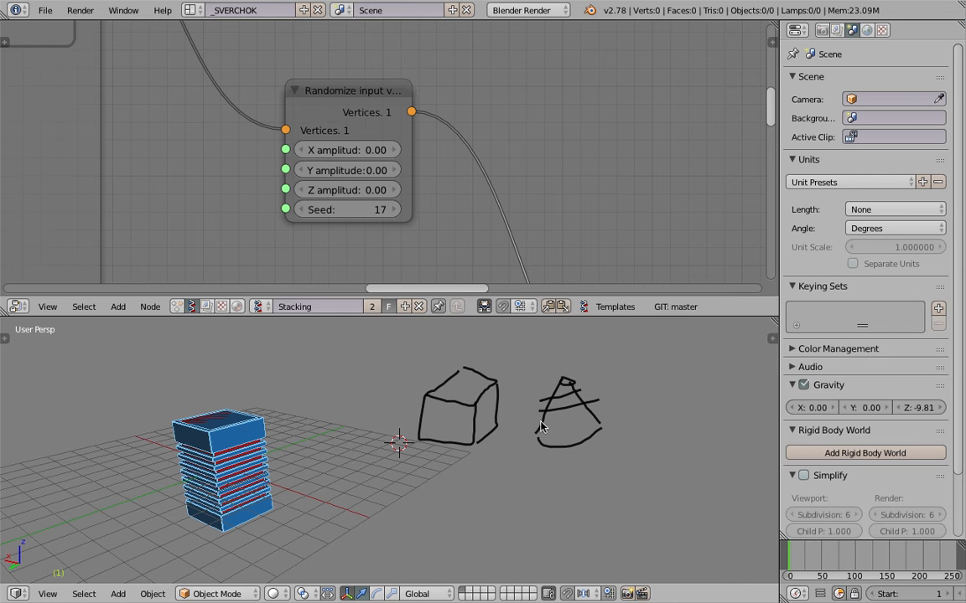
scroll(525, 420, up, 2)
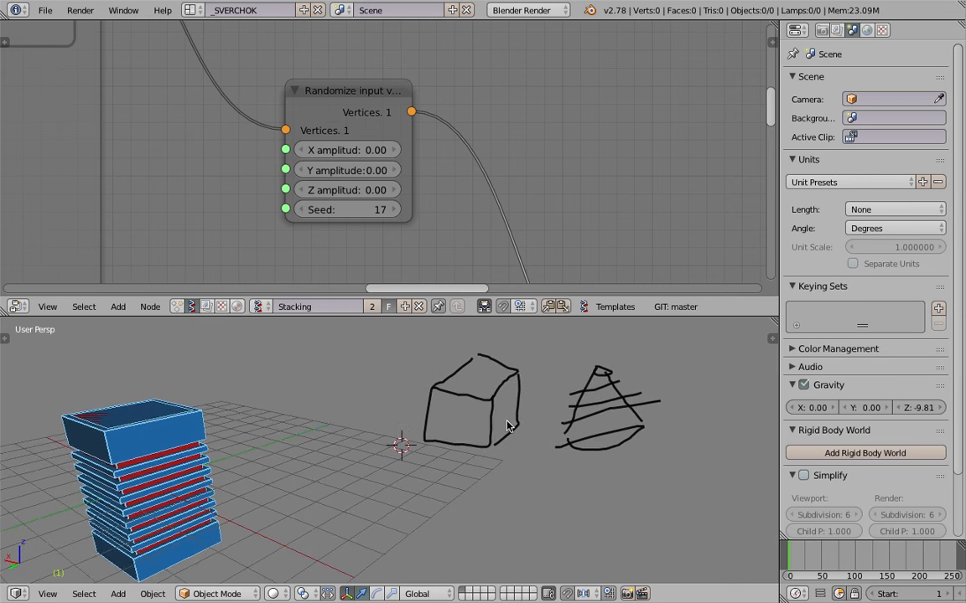
middle_drag(659, 389, 327, 407)
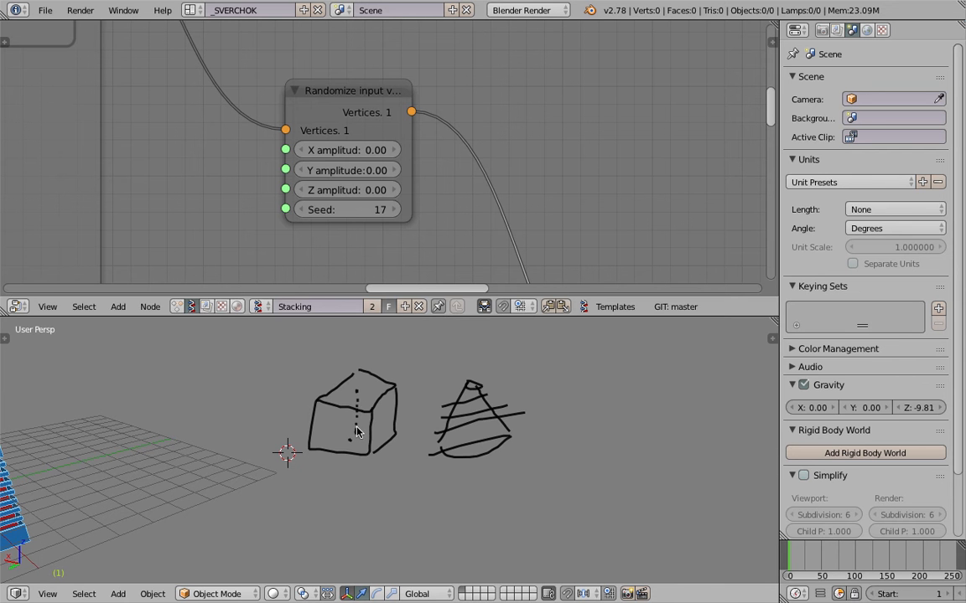
drag(325, 409, 388, 408)
drag(327, 422, 391, 421)
middle_drag(370, 406, 429, 415)
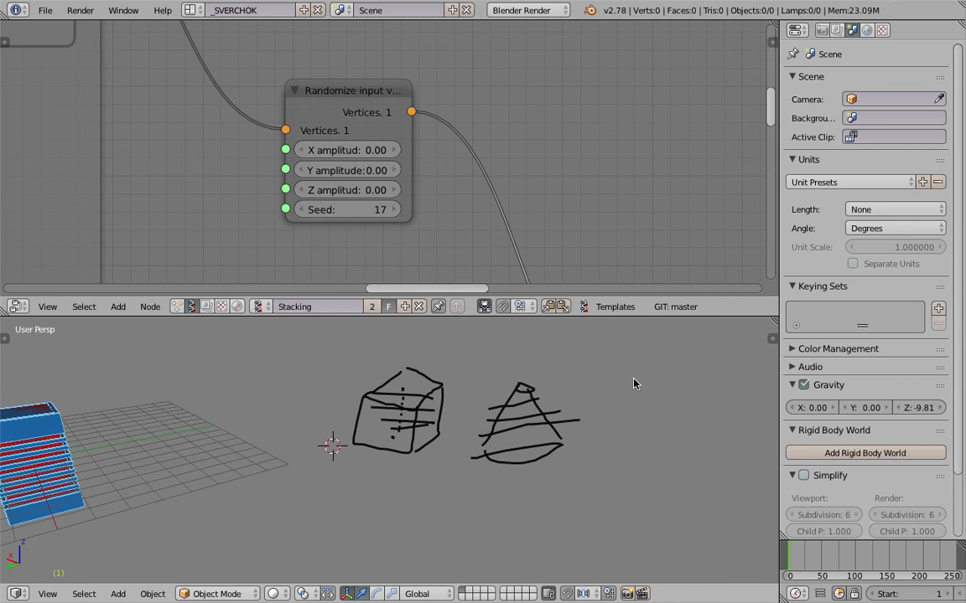
Show the 3D view's properties and remove the grease pencil layer holding the sketches.
key(n)
scroll(707, 438, down, 10)
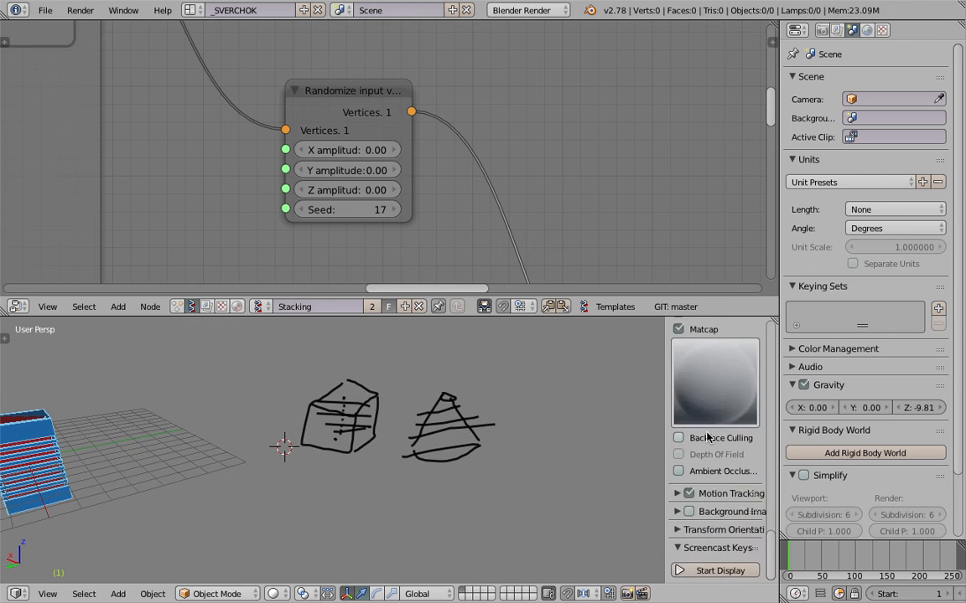
scroll(715, 448, up, 12)
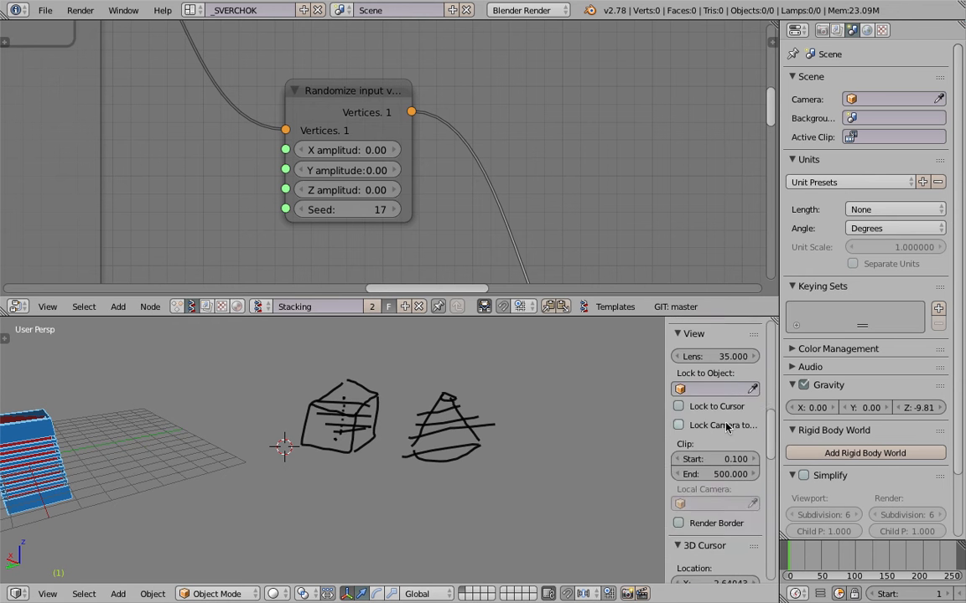
scroll(728, 428, up, 1)
click(754, 343)
Reposition the Box node at the start of the node tree and save the file.
mouse_move(295, 404)
middle_down()
mouse_move(493, 415)
mouse_move(503, 436)
middle_up()
middle_drag(254, 162, 568, 154)
scroll(446, 197, down, 5)
middle_drag(354, 219, 392, 114)
scroll(436, 159, down, 6)
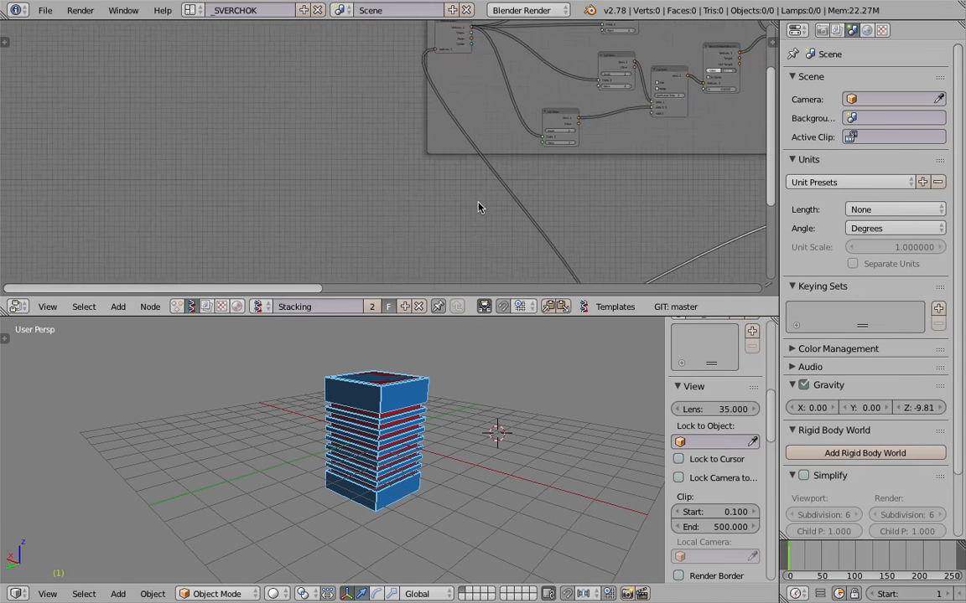
middle_drag(488, 204, 430, 110)
scroll(394, 142, up, 4)
drag(182, 152, 147, 175)
middle_drag(162, 122, 227, 148)
key(ctrl+s)
click(227, 147)
Add a Cylinder node directly above the Box node.
key(shift+a)
click(213, 82)
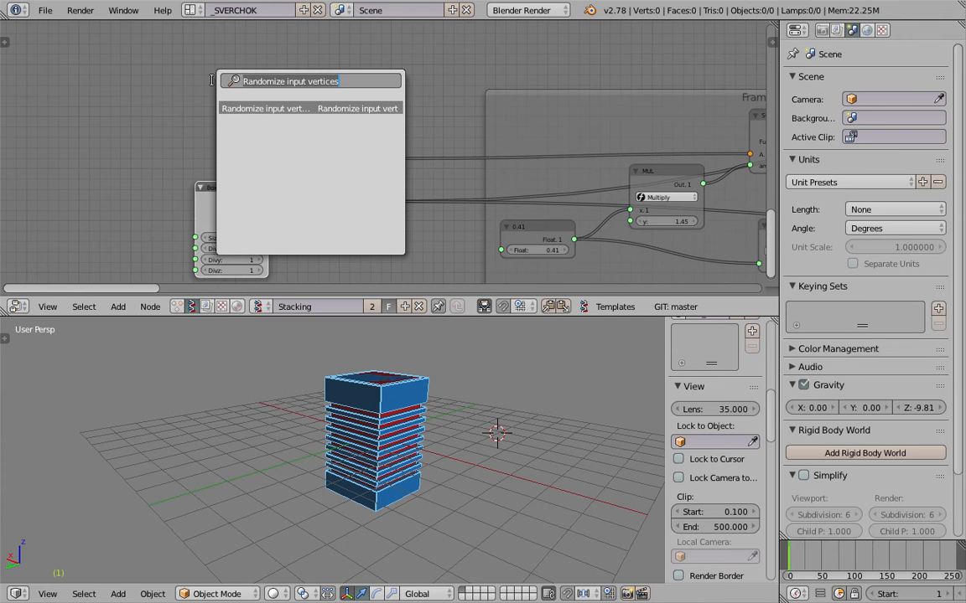
text(cy)
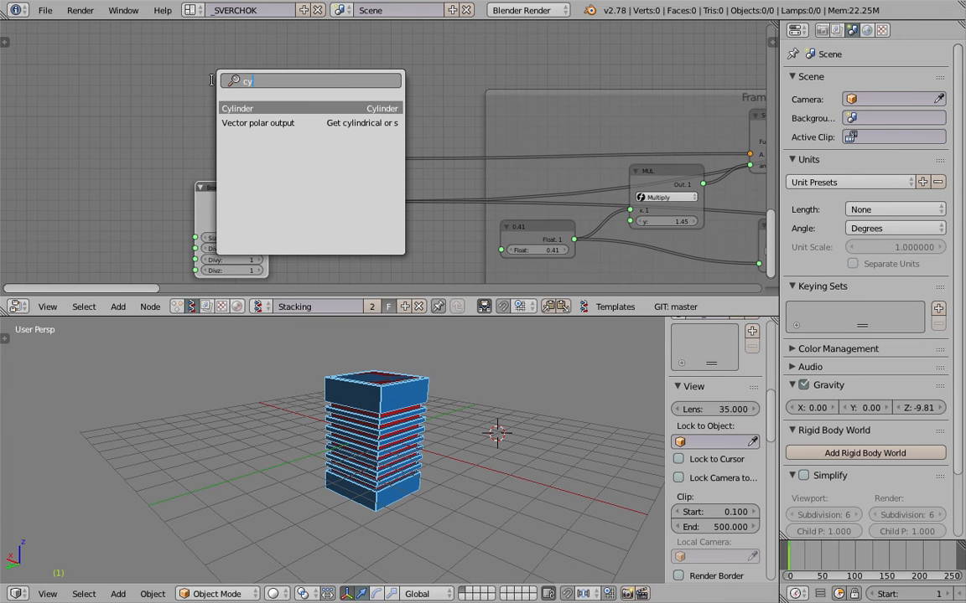
key(Return)
click(211, 64)
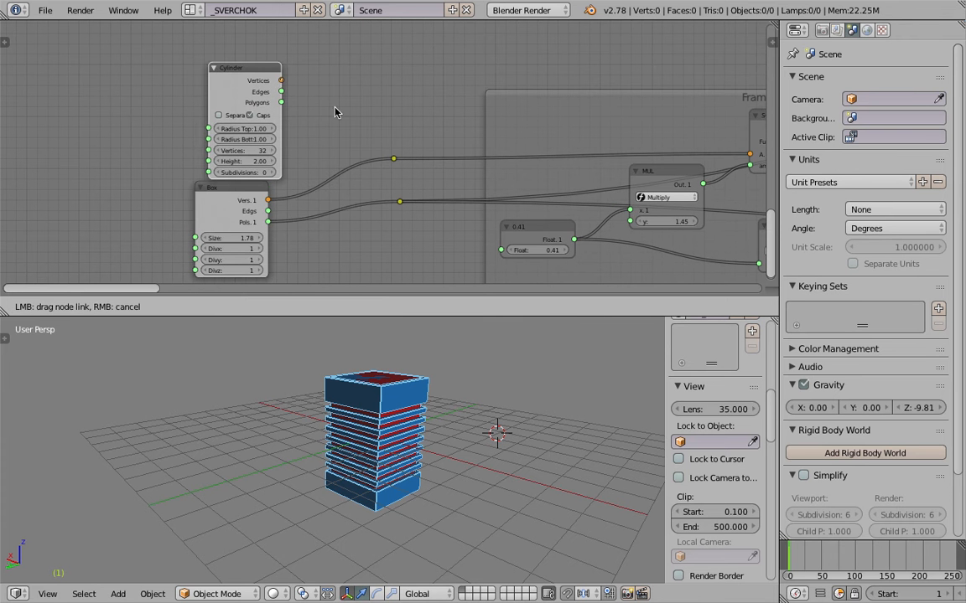
Connect the Cylinder's vertices and polygons to the two reroute points in place of the Box outputs.
drag(281, 80, 394, 160)
drag(281, 102, 399, 201)
scroll(412, 486, up, 3)
middle_drag(412, 485, 424, 428)
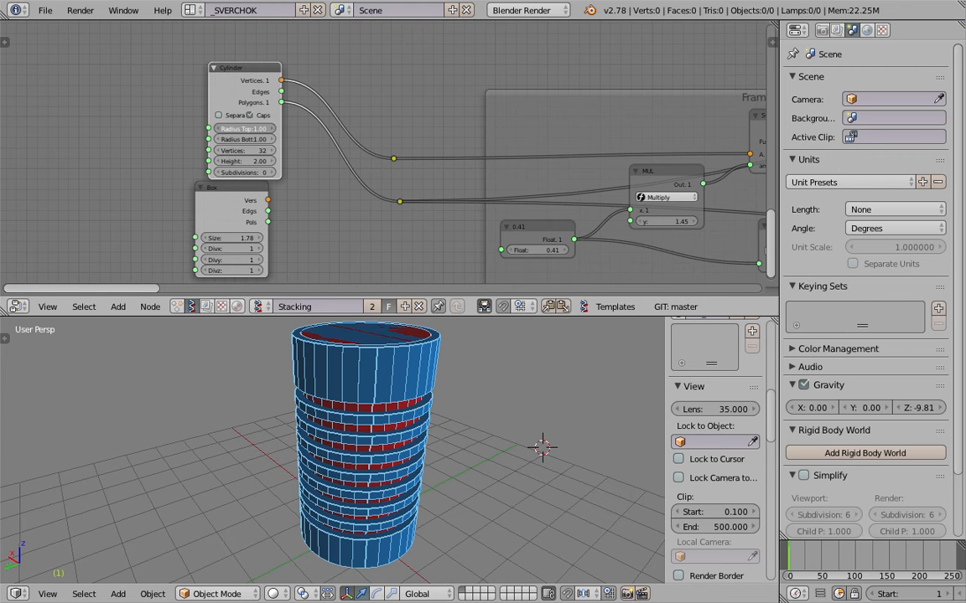
Taper the cylinder into a cone by setting its top radius to 0.40 and bottom radius to 1.63.
drag(243, 128, 231, 128)
middle_drag(413, 480, 471, 449)
drag(243, 139, 269, 139)
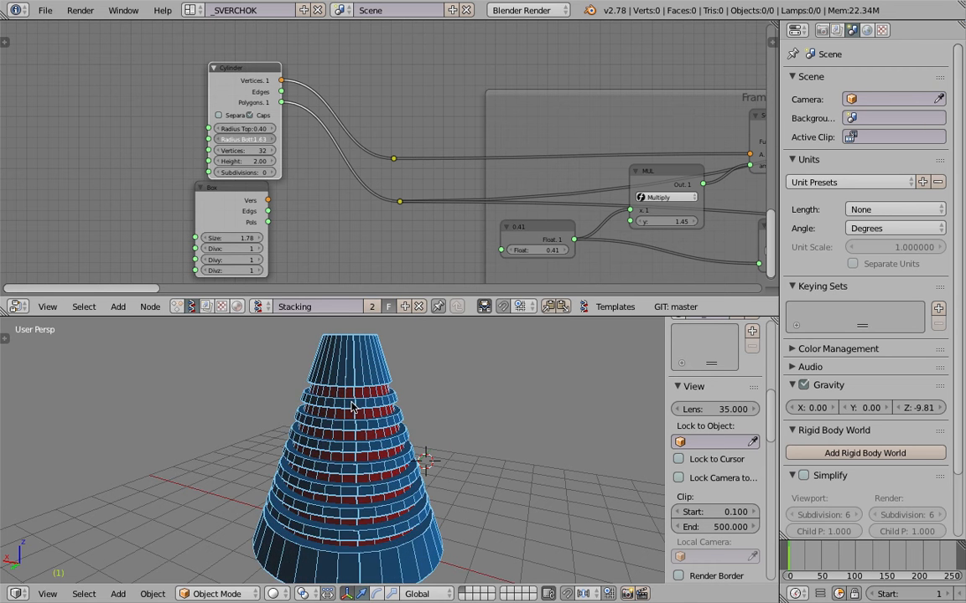
scroll(394, 444, down, 2)
middle_drag(402, 444, 459, 468)
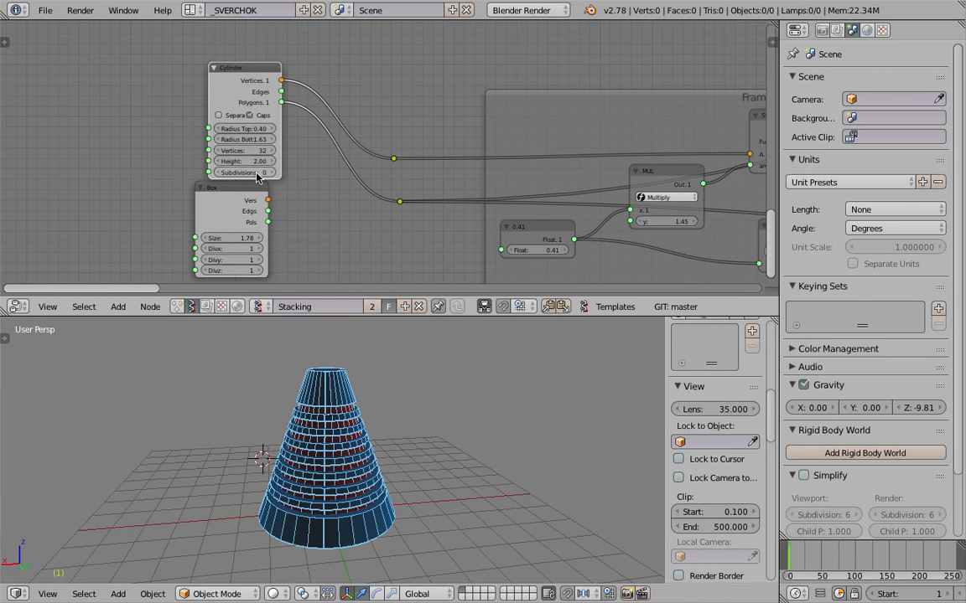
Set the Cylinder node's vertices to 6 and its height to 2.30.
drag(239, 150, 207, 150)
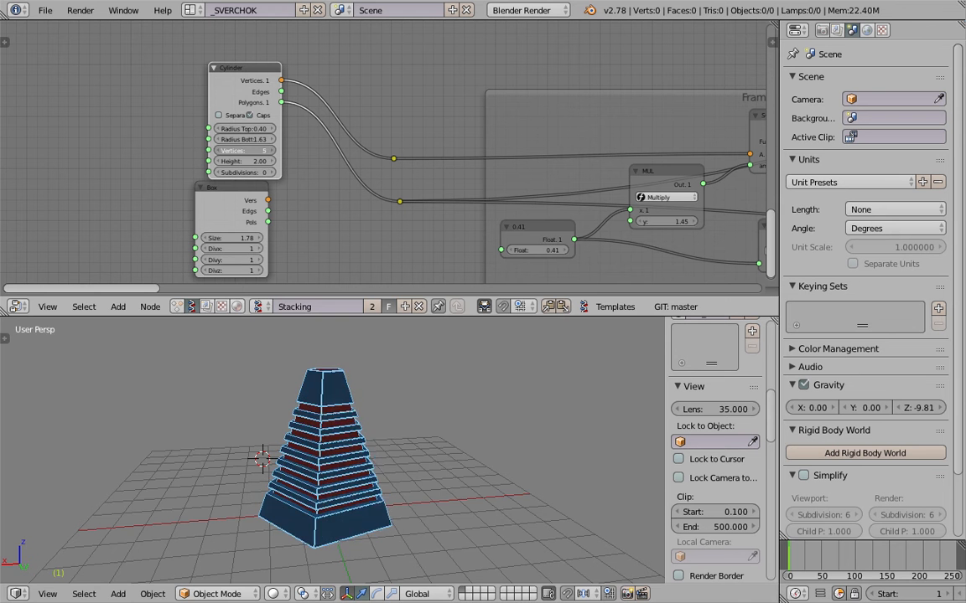
middle_drag(362, 394, 388, 406)
mouse_move(264, 160)
mouse_down()
mouse_move(285, 161)
mouse_move(252, 161)
mouse_move(262, 161)
mouse_up()
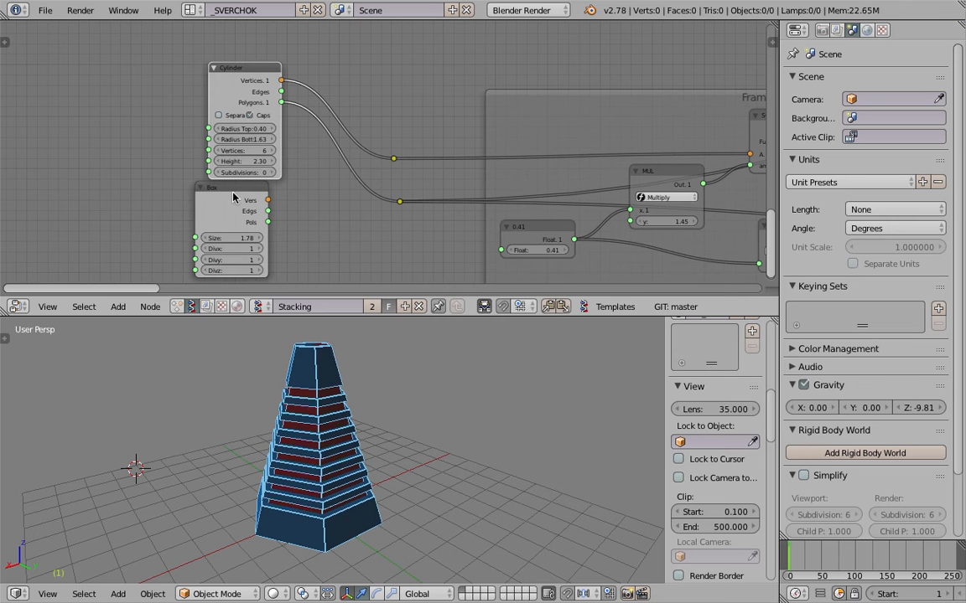
Reconnect the Box node's vertices and polygons to the two reroute points and delete the Cylinder node.
drag(267, 200, 393, 159)
drag(267, 222, 400, 201)
click(245, 73)
key(x)
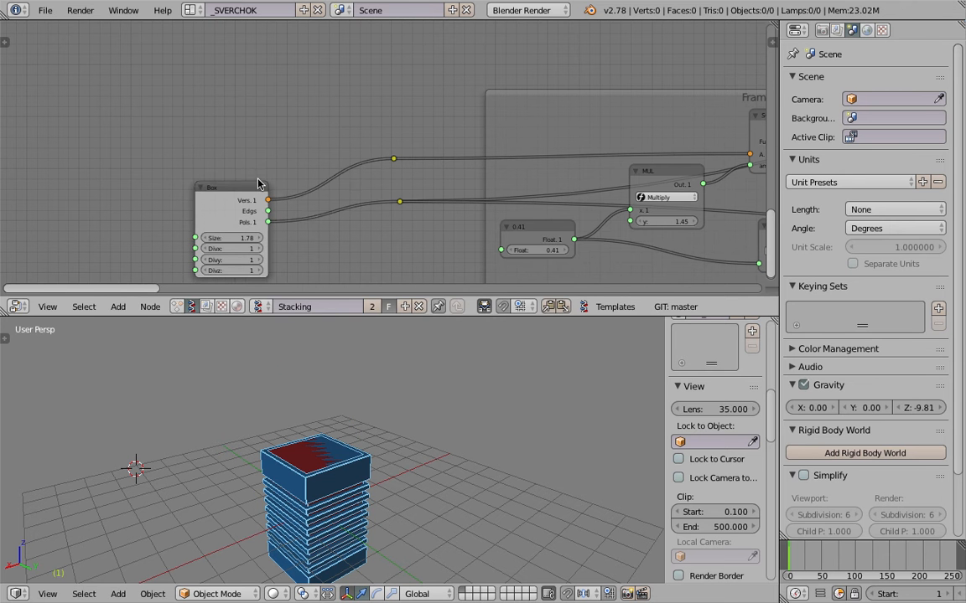
Move the Box node up closer to the reroute points and save the file.
drag(241, 188, 290, 129)
key(ctrl+s)
click(287, 134)
middle_drag(431, 512, 432, 446)
scroll(435, 433, up, 2)
scroll(435, 433, down, 1)
middle_drag(425, 176, 211, 191)
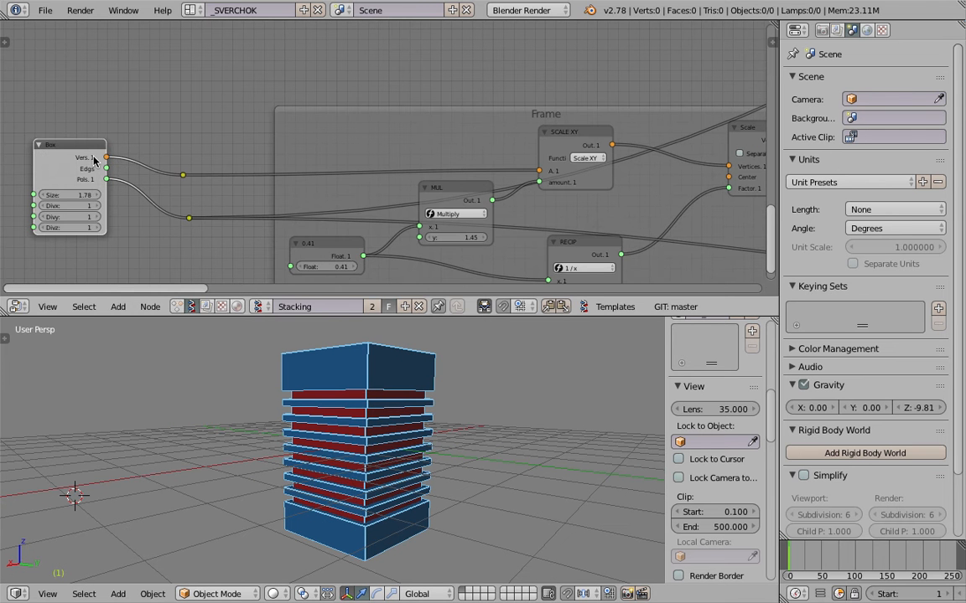
Nudge the Box node and shift the 0.41 float and MUL nodes away from the SCALE XY and RECIP nodes.
drag(71, 146, 65, 139)
middle_drag(230, 168, 279, 136)
scroll(281, 139, up, 1)
drag(360, 215, 298, 224)
drag(507, 157, 445, 169)
middle_drag(472, 225, 453, 211)
Set the MUL node's y multiplier to 1.66 and view the model from above.
drag(436, 206, 461, 206)
middle_drag(448, 367, 392, 424)
scroll(336, 222, down, 1)
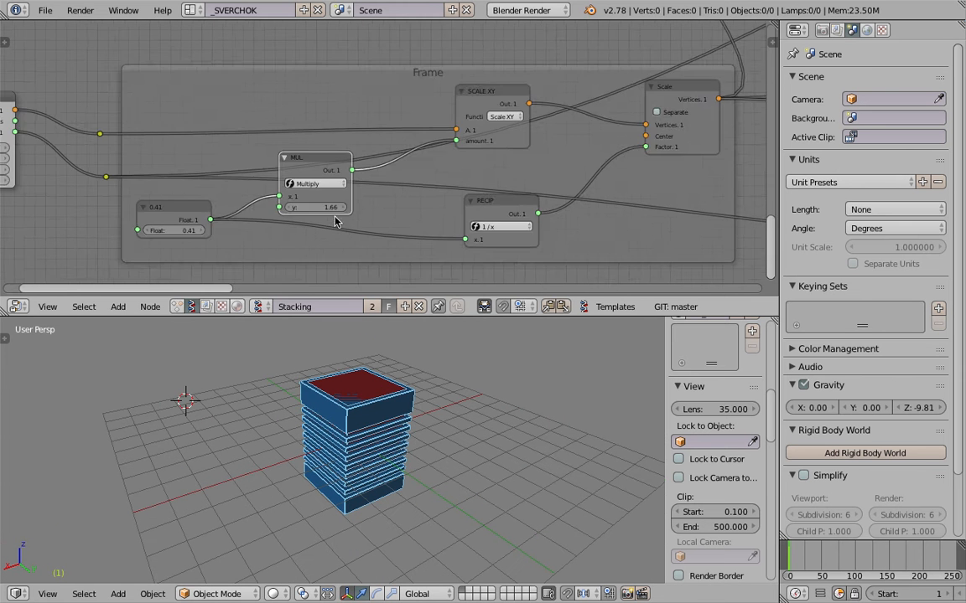
Move the frame with the scaling nodes closer to the Box node.
scroll(335, 221, down, 2)
drag(370, 79, 345, 74)
middle_drag(331, 171, 392, 180)
scroll(391, 180, up, 1)
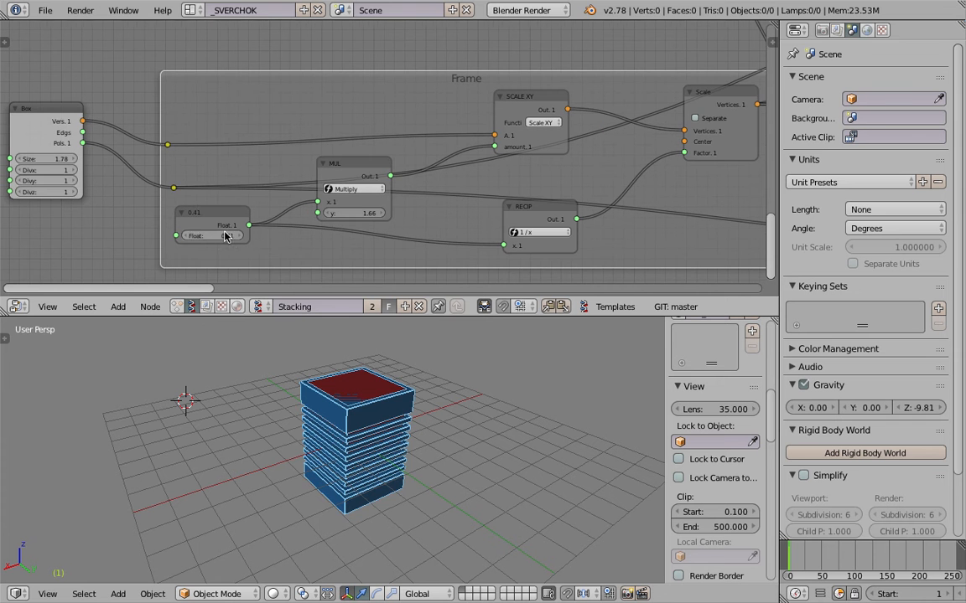
Set the float node to 0.44 and the MUL node's y multiplier to 1.81.
mouse_move(201, 236)
mouse_down()
mouse_move(230, 235)
mouse_move(198, 235)
mouse_up()
drag(332, 215, 345, 214)
middle_drag(402, 436, 394, 390)
middle_drag(374, 436, 346, 409)
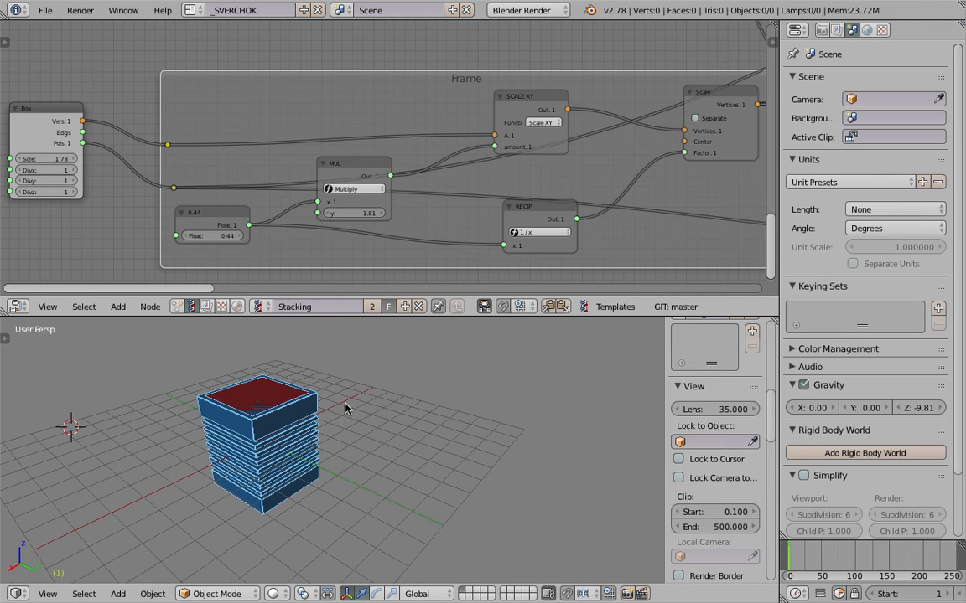
Move the Box node slightly lower and nudge the MUL node closer to the float node.
middle_drag(118, 168, 165, 170)
drag(96, 119, 94, 138)
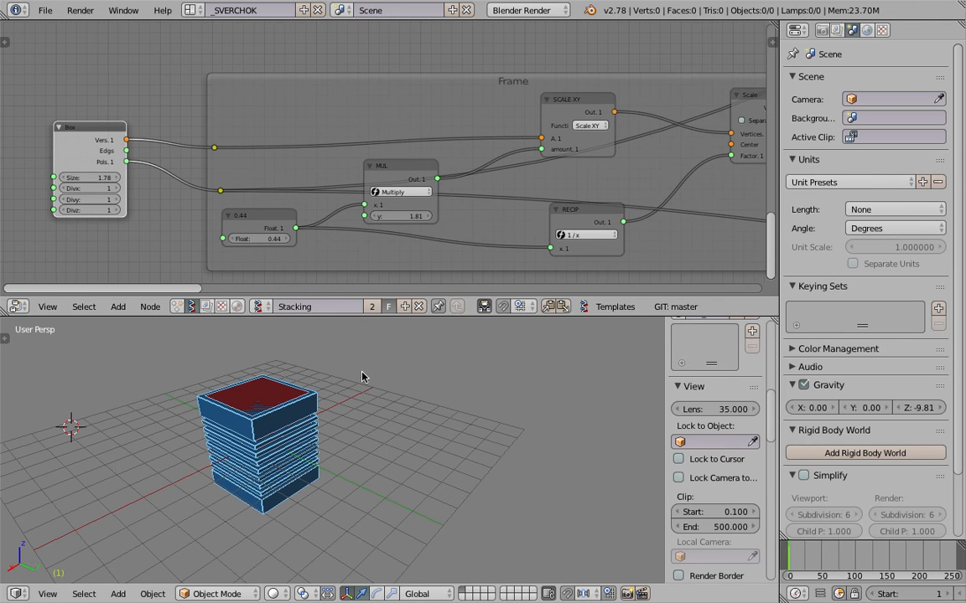
middle_drag(323, 356, 341, 383)
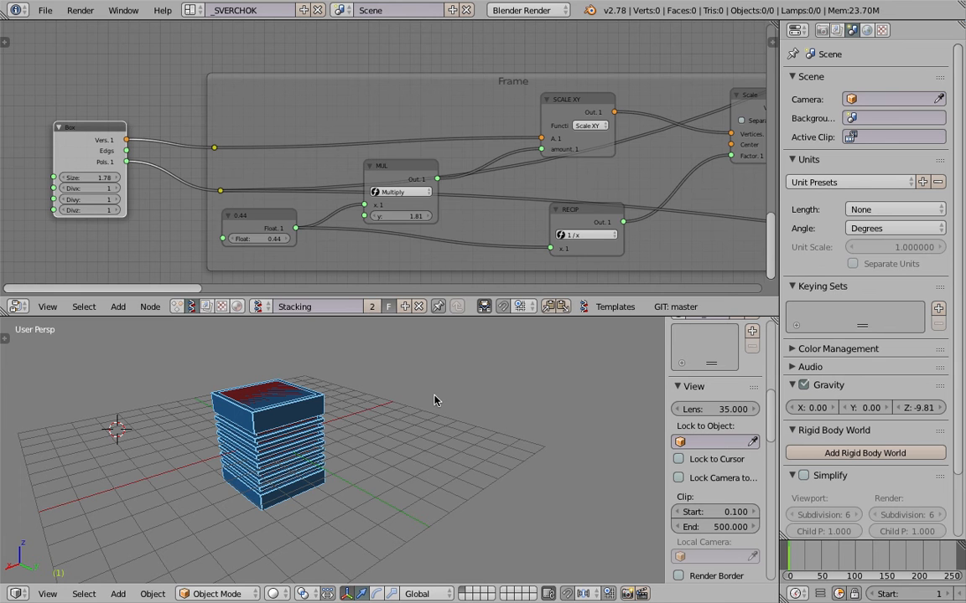
middle_drag(435, 401, 415, 388)
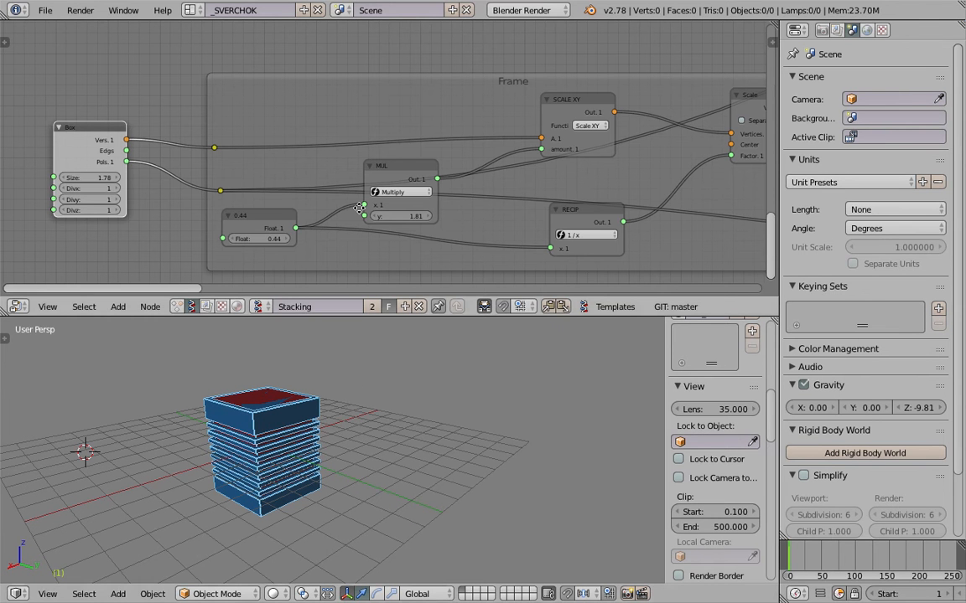
middle_drag(123, 134, 154, 124)
middle_drag(154, 124, 221, 121)
middle_drag(434, 173, 395, 170)
drag(435, 167, 427, 175)
Set the MUL node's y multiplier to 1.45.
middle_drag(466, 210, 399, 202)
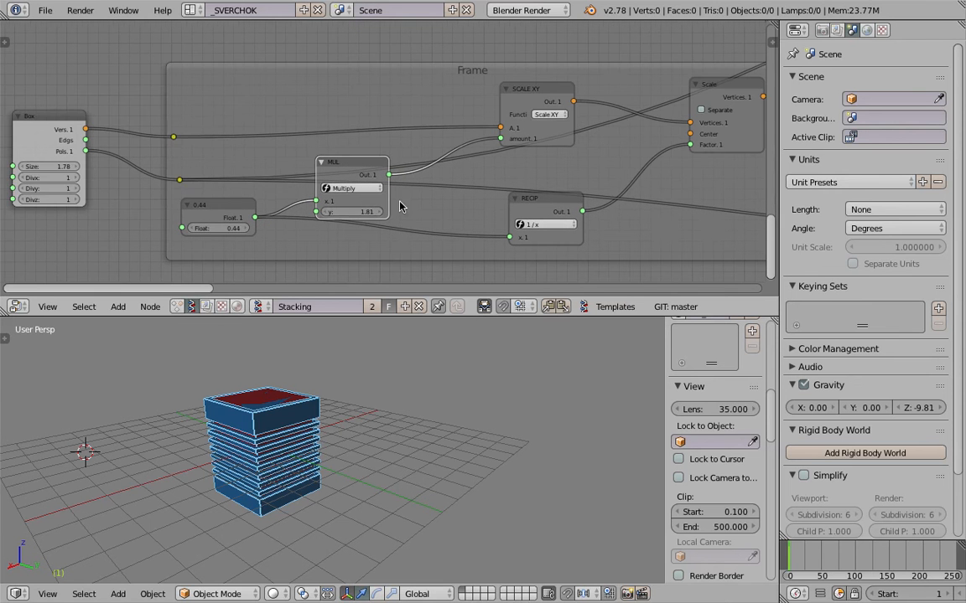
mouse_move(368, 210)
mouse_down()
mouse_move(395, 211)
mouse_move(360, 211)
mouse_up()
middle_drag(482, 196, 385, 208)
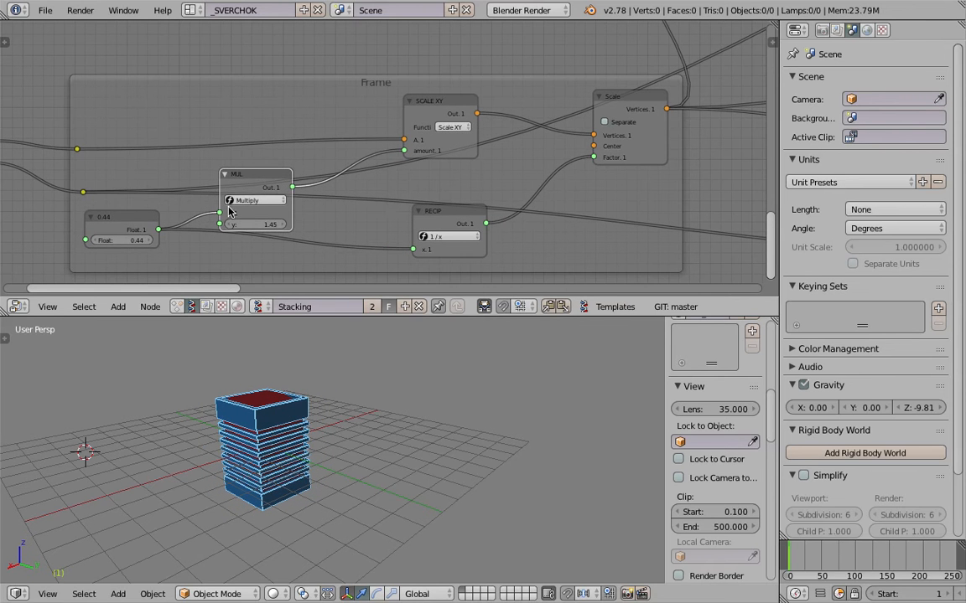
scroll(434, 186, down, 1)
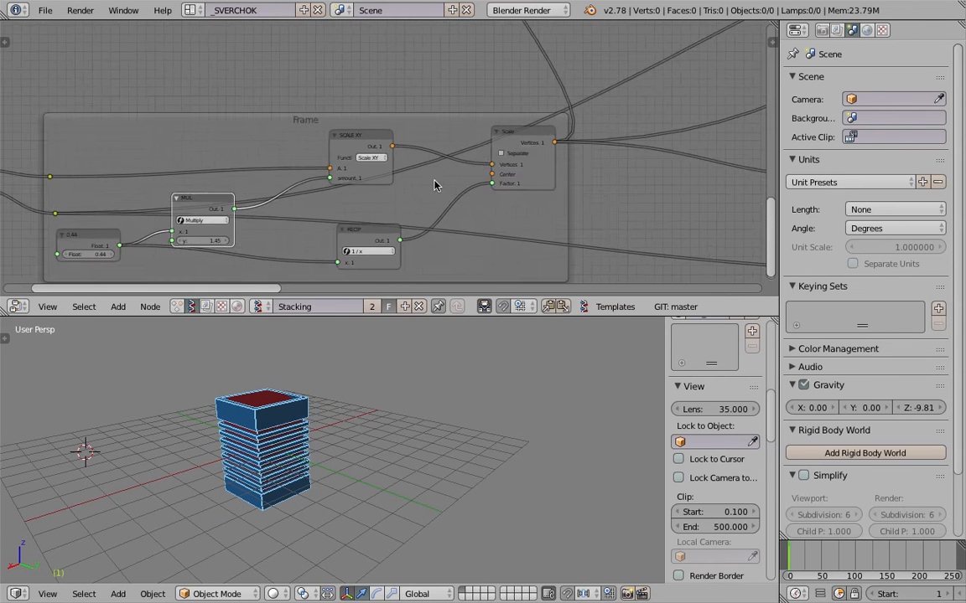
Enlarge the 3D viewport relative to the node editor, with the Bounding box node brought into view.
scroll(390, 159, down, 2)
middle_drag(372, 207, 420, 207)
middle_drag(406, 129, 323, 435)
scroll(411, 185, down, 4)
scroll(324, 428, up, 1)
scroll(323, 142, up, 2)
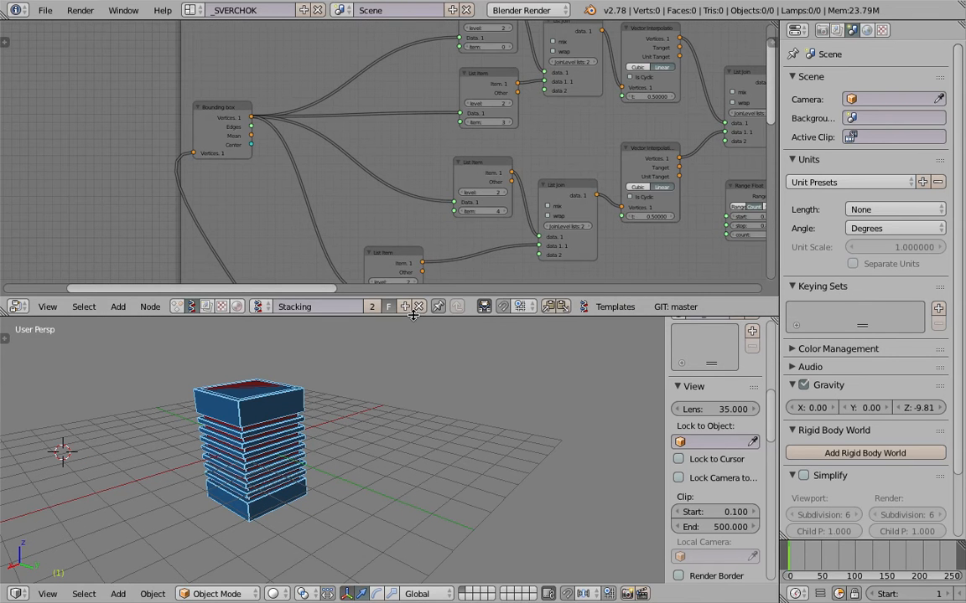
drag(412, 313, 412, 274)
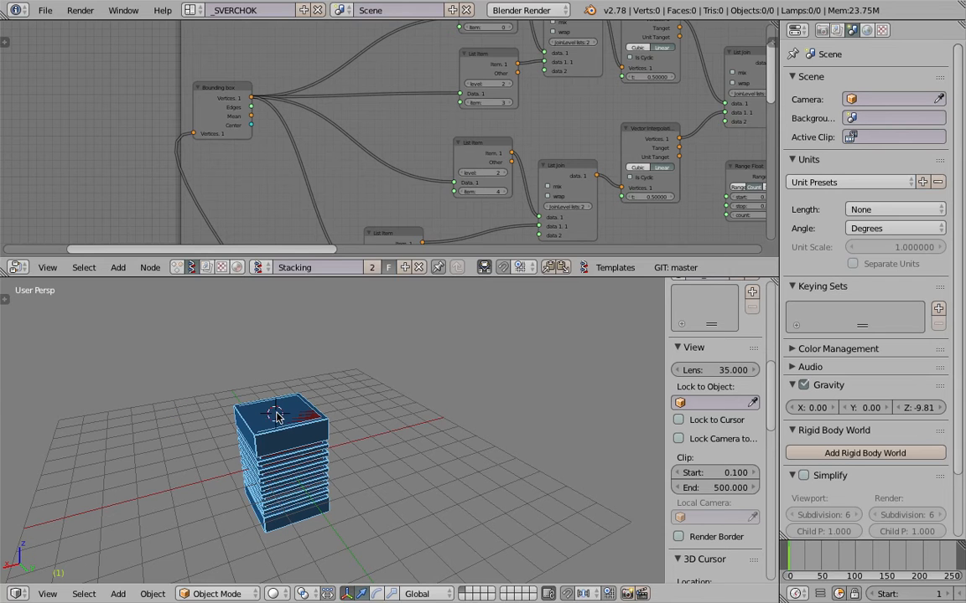
Select the Bounding box node and examine its outputs and links to the List Item nodes.
drag(226, 88, 236, 86)
scroll(222, 99, up, 5)
middle_drag(199, 107, 244, 148)
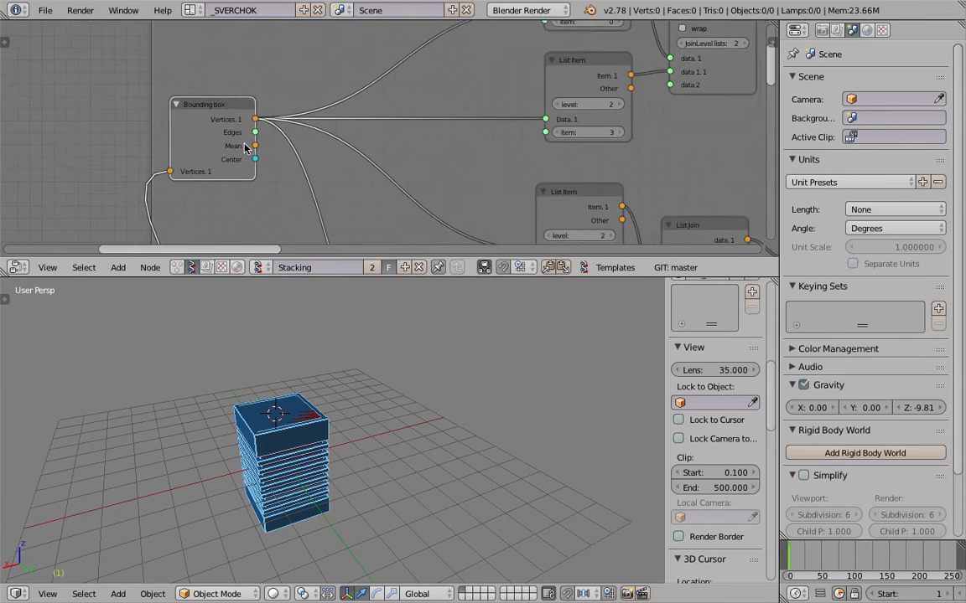
scroll(245, 147, up, 1)
scroll(437, 366, down, 1)
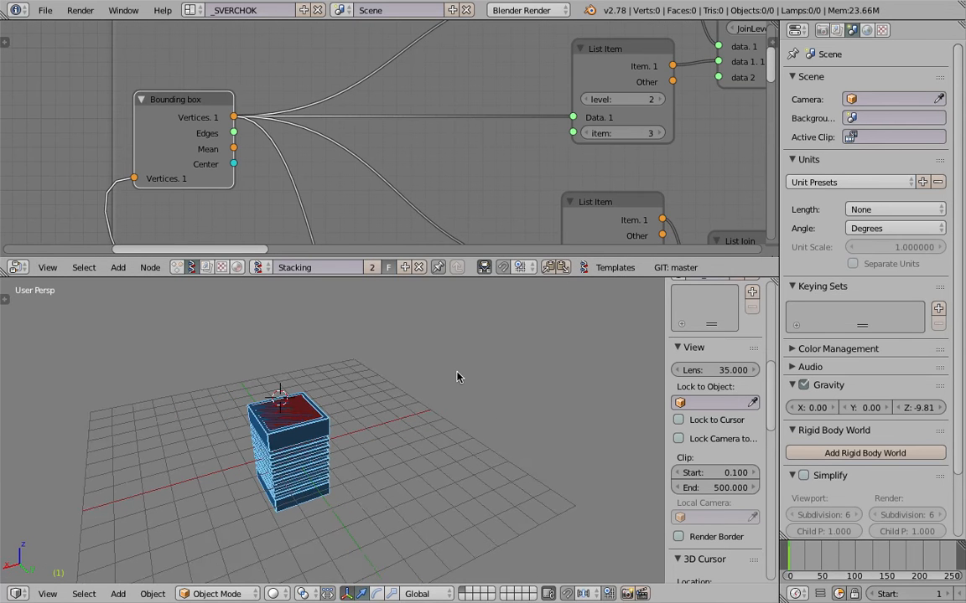
Place the 3D cursor on the stack's top face, its base and its side edge in turn.
middle_drag(371, 407, 329, 415)
click(282, 421)
middle_drag(291, 493, 293, 501)
click(279, 501)
click(253, 453)
scroll(415, 431, down, 1)
scroll(415, 431, up, 2)
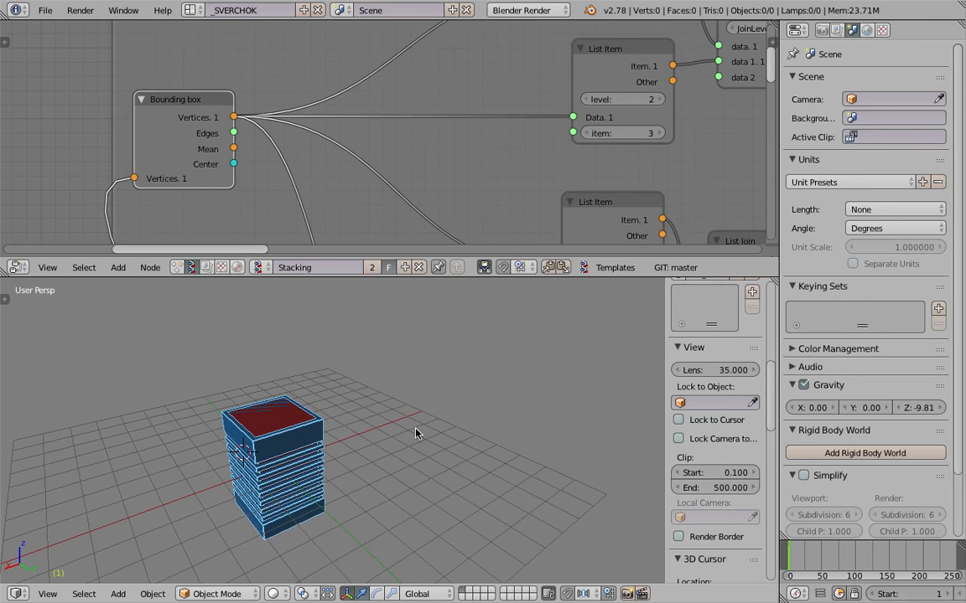
Place the 3D cursor at several points in the empty space beside the stack.
shift+middle_drag(431, 427, 414, 412)
click(446, 313)
click(448, 446)
click(480, 363)
click(385, 442)
click(448, 399)
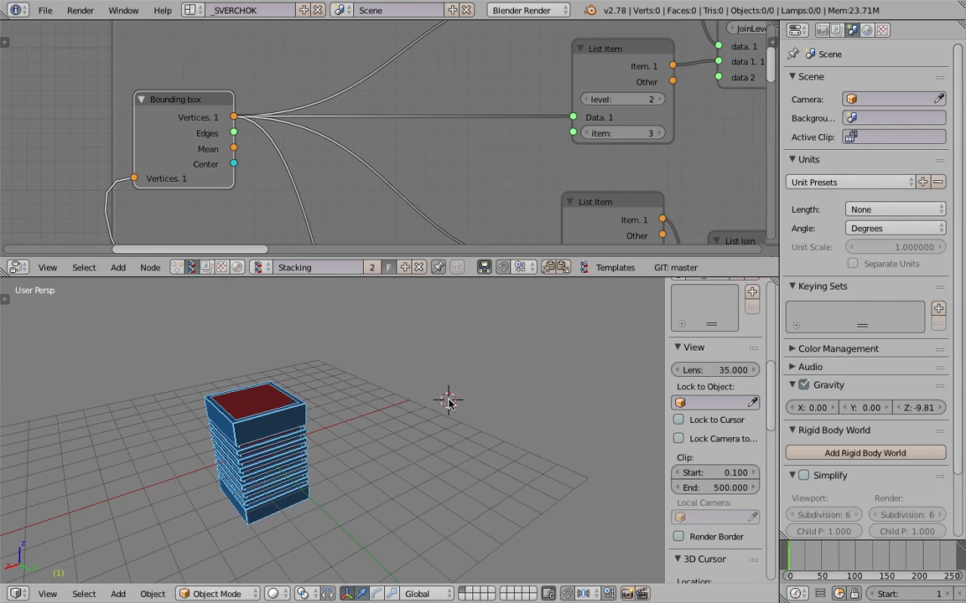
middle_drag(437, 395, 377, 323)
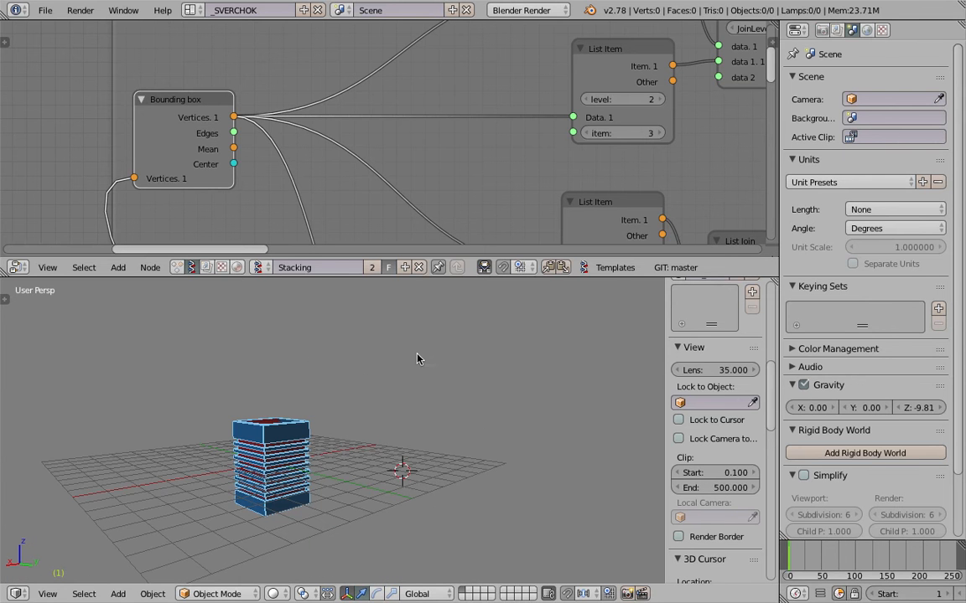
Draw five vertical grease pencil strokes in the empty space beside the stack.
scroll(456, 144, down, 1)
scroll(455, 144, down, 4)
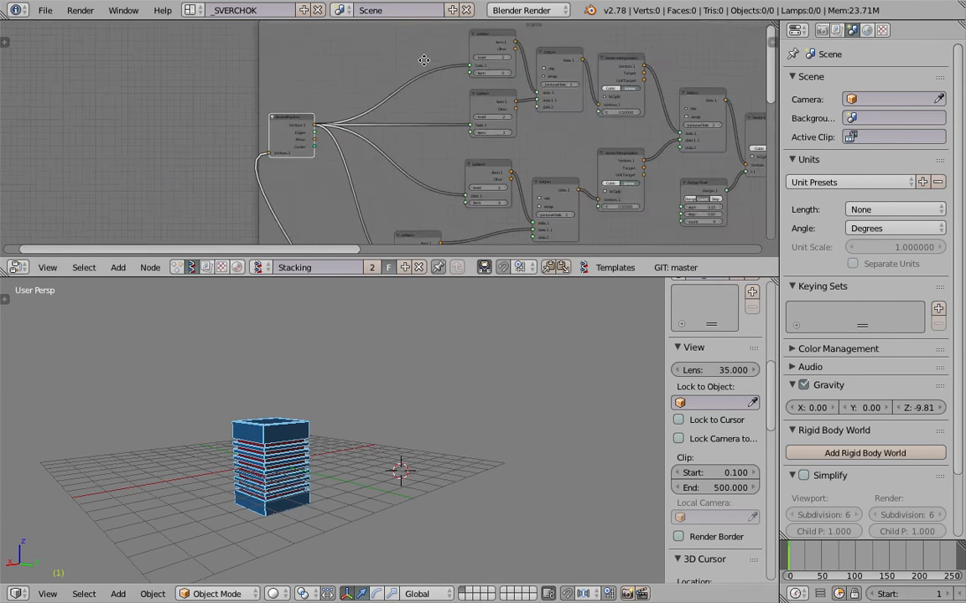
scroll(356, 501, up, 2)
middle_drag(384, 442, 413, 364)
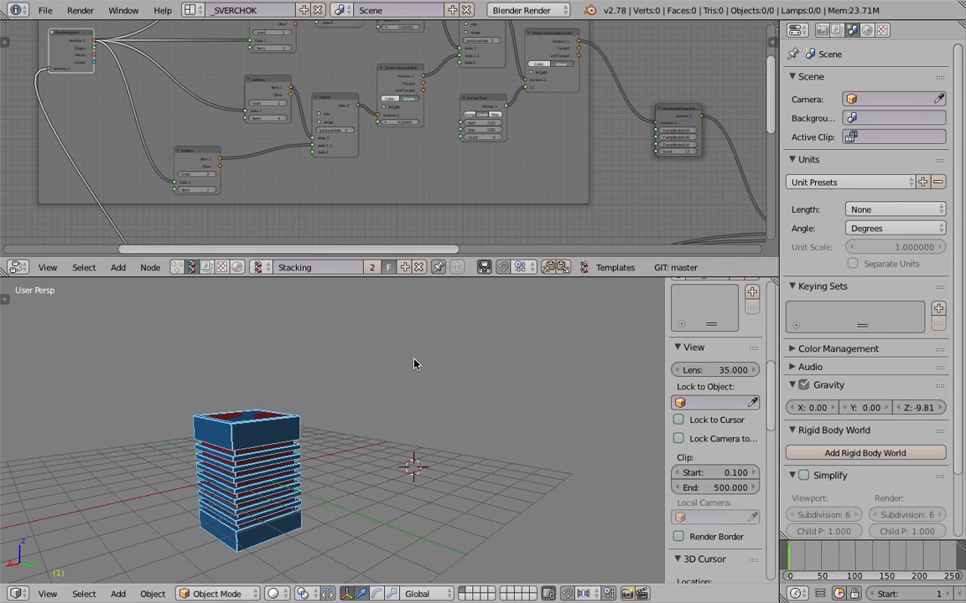
drag(409, 353, 411, 419)
drag(424, 344, 425, 419)
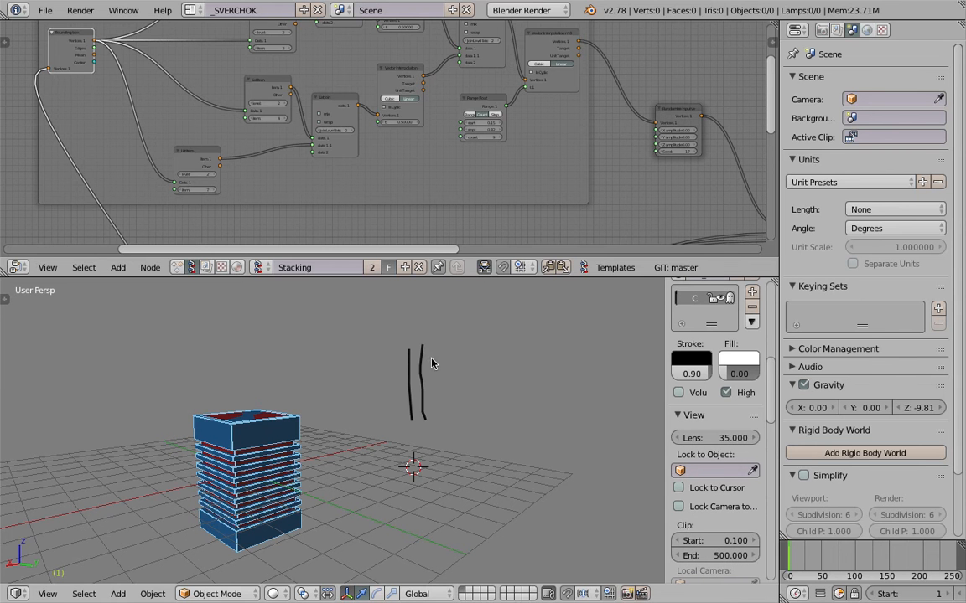
mouse_move(435, 342)
mouse_down()
mouse_move(436, 410)
mouse_move(447, 414)
mouse_up()
drag(456, 346, 461, 402)
Draw five horizontal grease pencil strokes beside the vertical ones and undo all the strokes.
drag(511, 340, 558, 335)
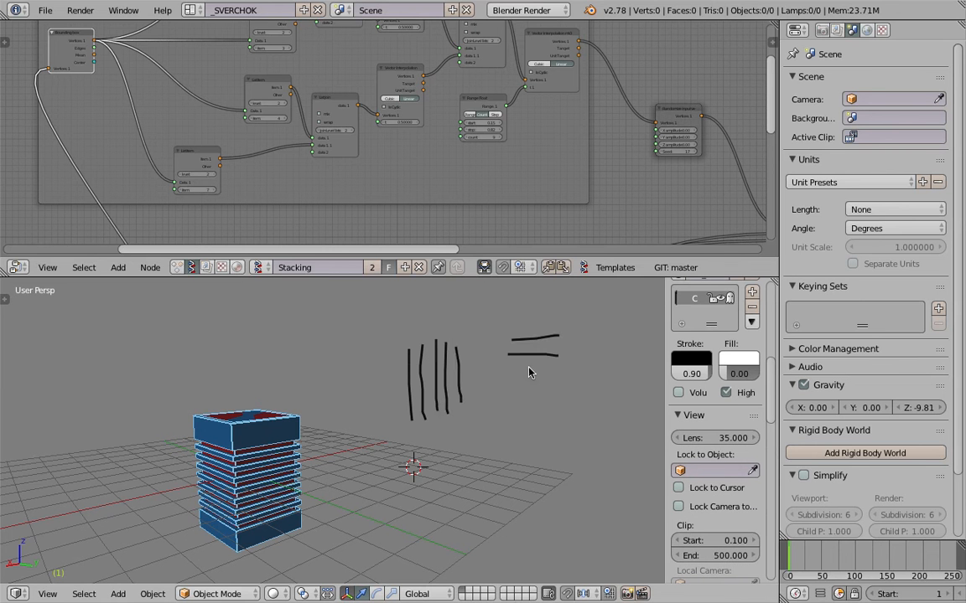
drag(511, 376, 572, 370)
mouse_move(513, 395)
mouse_down()
mouse_move(568, 391)
mouse_move(522, 411)
mouse_up()
middle_drag(523, 408, 478, 379)
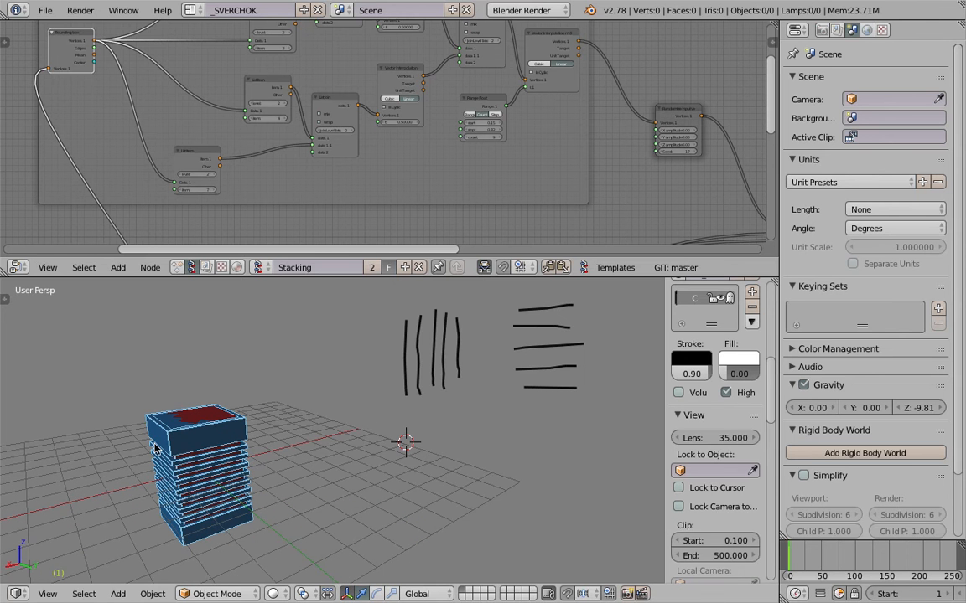
mouse_move(467, 367)
middle_down()
mouse_move(447, 438)
mouse_move(425, 442)
middle_up()
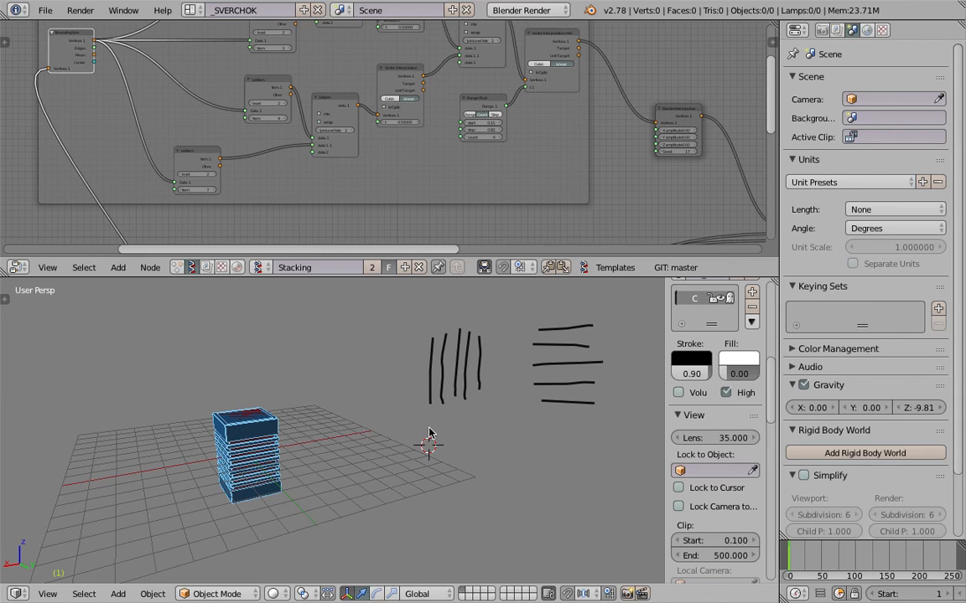
mouse_move(427, 446)
middle_down()
mouse_move(448, 435)
mouse_move(416, 393)
mouse_move(362, 424)
middle_up()
key(ctrl+z)
Enlarge the node editor and line up the List Item node for item 7 beneath the other List Item nodes.
middle_drag(380, 185, 422, 277)
drag(422, 276, 423, 451)
scroll(297, 146, up, 2)
middle_drag(297, 147, 320, 117)
drag(203, 318, 292, 306)
middle_drag(271, 206, 302, 241)
scroll(301, 242, up, 2)
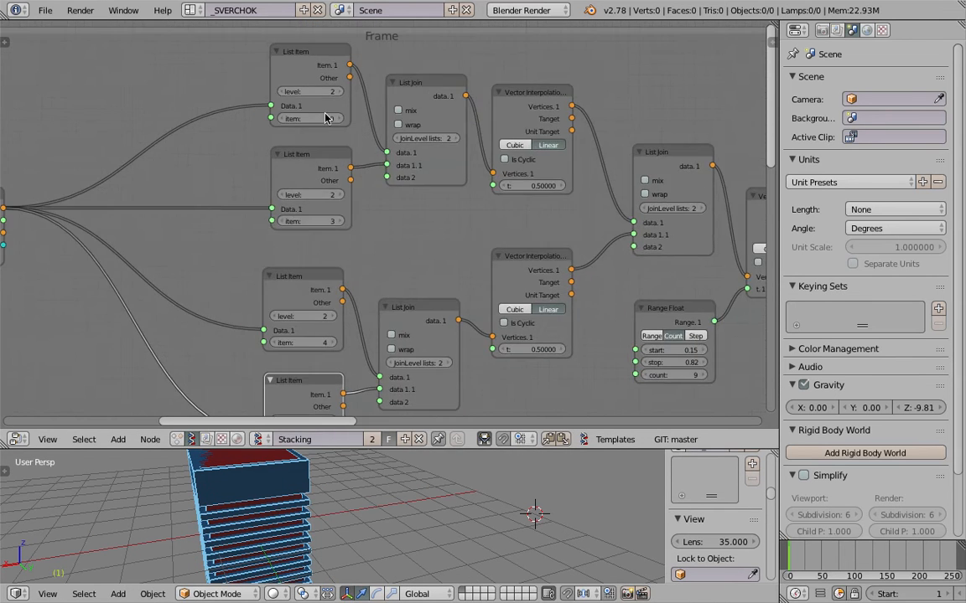
Examine how the List Item, List Join and Vector Interpolation nodes in the frame are chained together.
scroll(325, 117, down, 1)
click(409, 92)
scroll(408, 125, down, 1)
drag(315, 231, 316, 231)
click(396, 261)
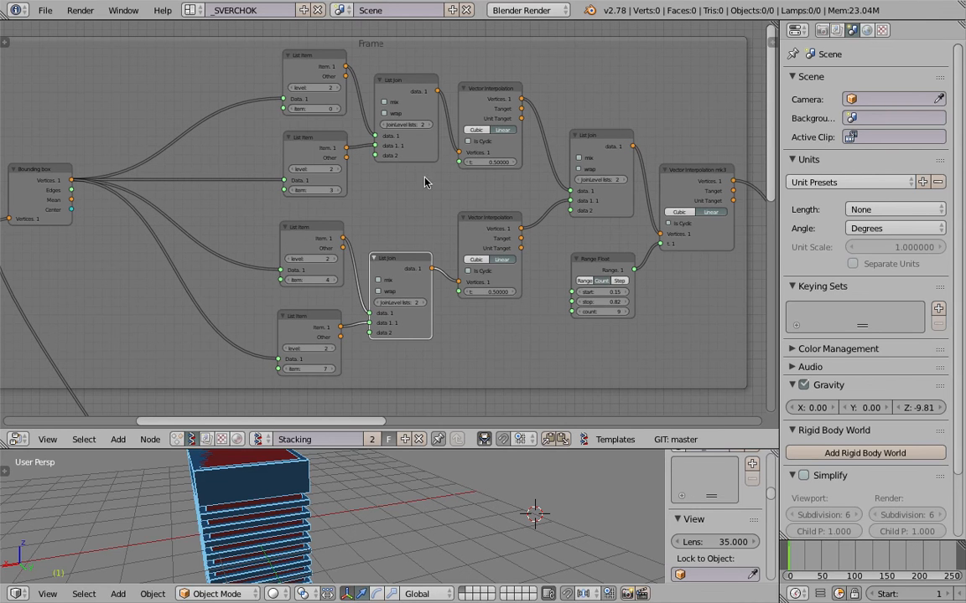
middle_drag(408, 243, 380, 244)
middle_drag(466, 101, 444, 102)
click(443, 103)
click(450, 223)
middle_drag(589, 178, 482, 182)
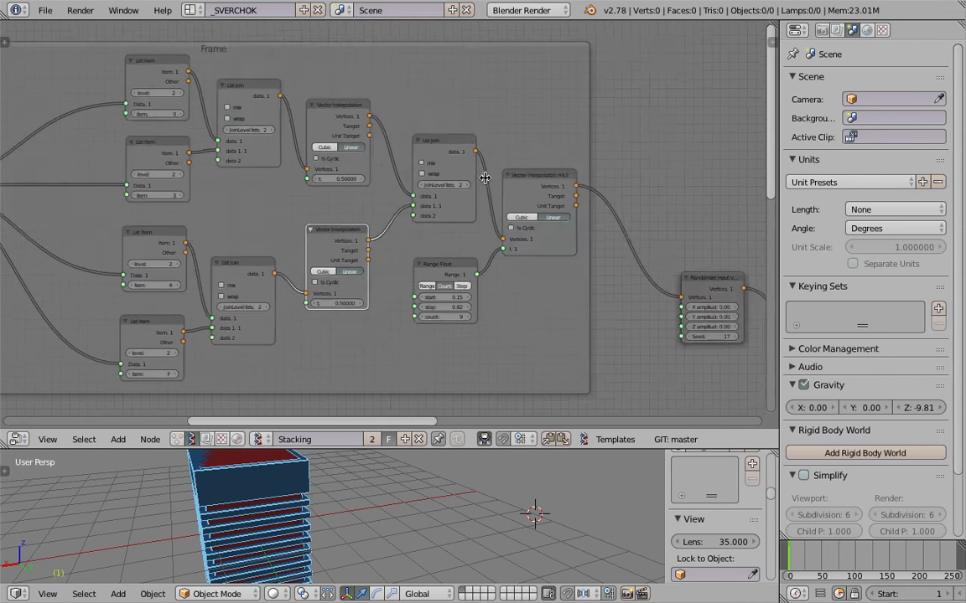
Shift the List Join node that combines both interpolations slightly away from the Vector Interpolation mk3 node.
scroll(458, 144, up, 1)
drag(458, 145, 448, 135)
middle_drag(604, 148, 241, 124)
scroll(373, 212, up, 4)
scroll(344, 220, down, 1)
scroll(323, 233, down, 1)
middle_drag(237, 176, 460, 163)
Nudge the Vector Interpolation mk3 and Range Float nodes slightly and save the file.
drag(373, 140, 378, 146)
drag(263, 237, 261, 243)
key(ctrl+s)
click(255, 245)
scroll(373, 494, down, 4)
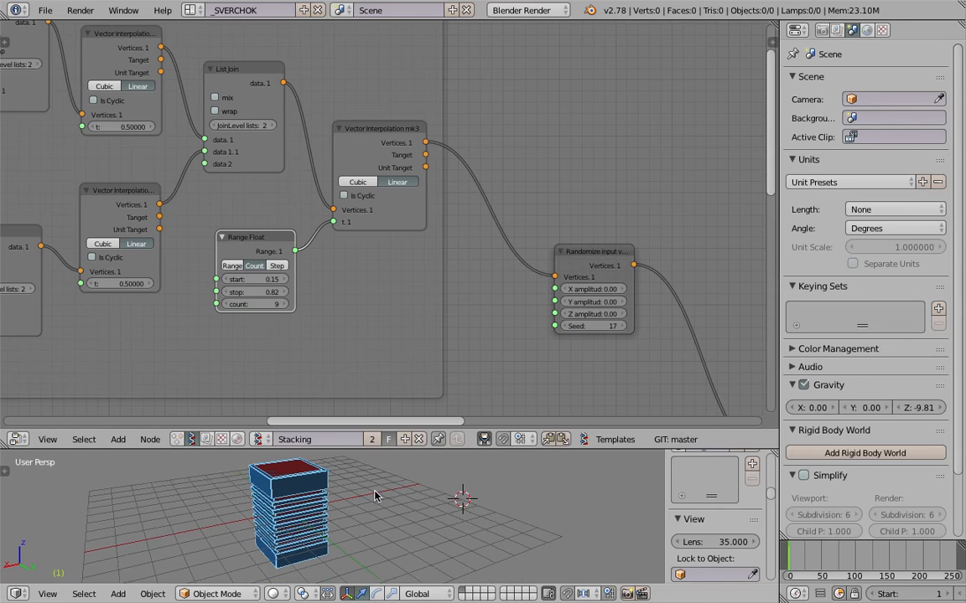
drag(390, 129, 384, 121)
Duplicate the Viewer Draw node above the randomize node and feed it the Vector Interpolation mk3 vertices.
middle_drag(539, 175, 373, 135)
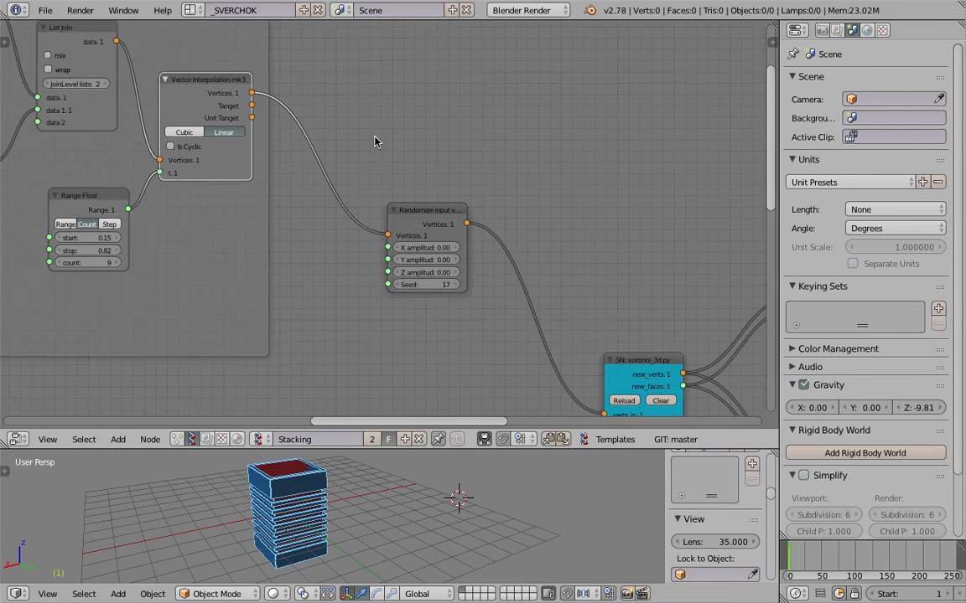
middle_drag(378, 98, 388, 111)
scroll(388, 112, down, 3)
middle_drag(446, 105, 377, 154)
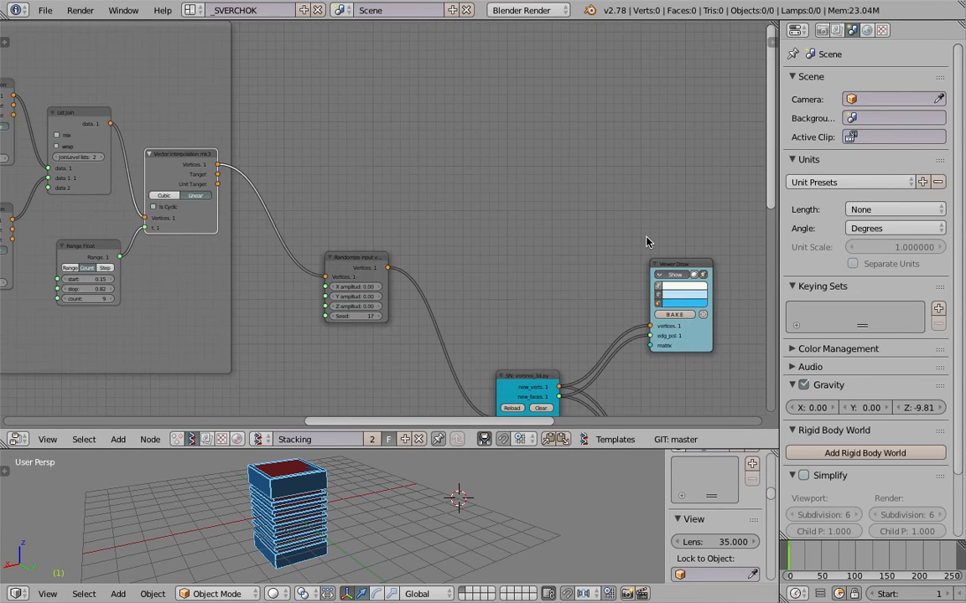
drag(686, 267, 354, 118)
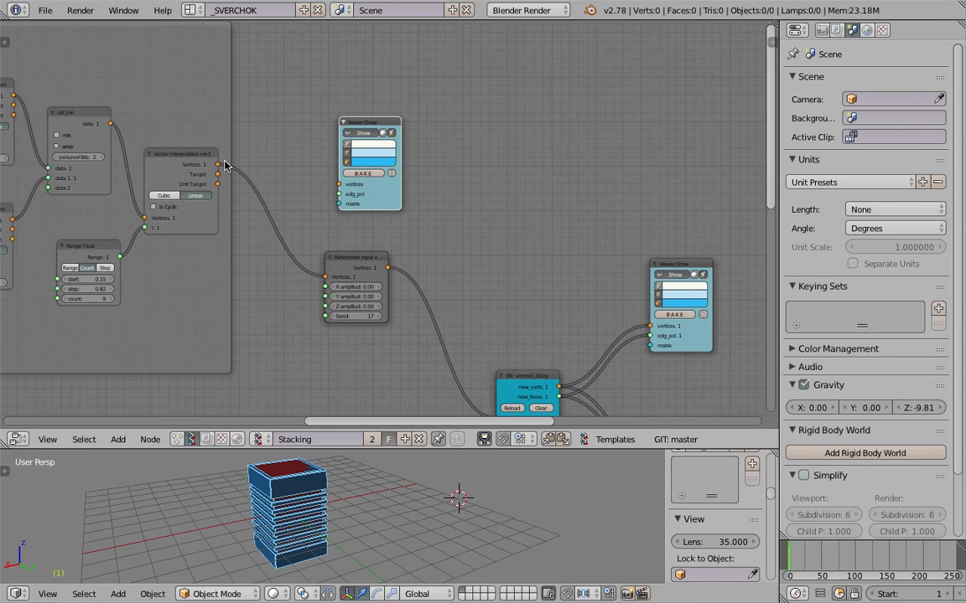
mouse_move(218, 165)
mouse_down()
mouse_move(314, 188)
mouse_move(338, 184)
mouse_up()
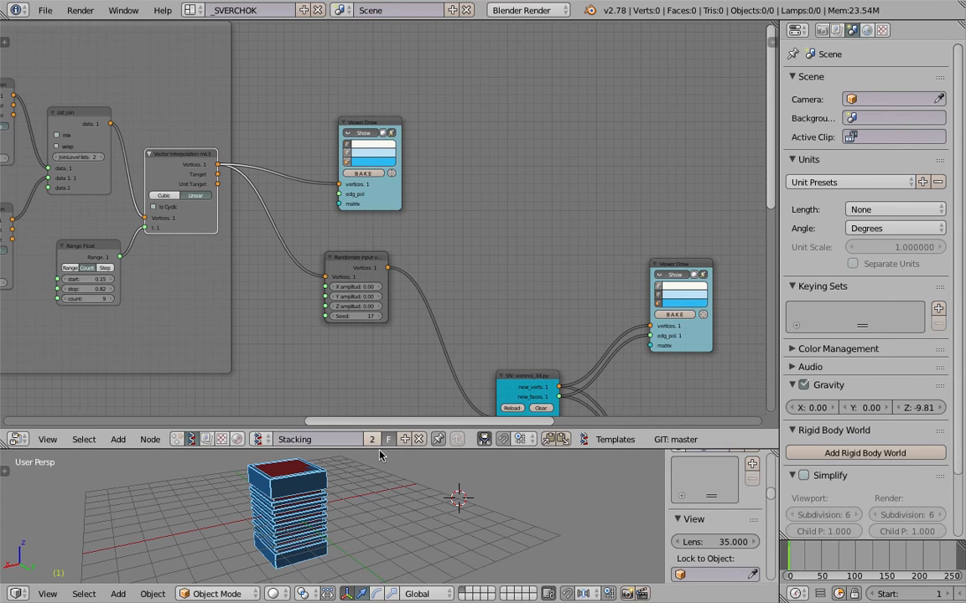
Examine the interpolated points inside the box in wireframe shading, with the 3D viewport enlarged.
key(z)
middle_drag(381, 457, 376, 446)
scroll(331, 498, up, 1)
middle_drag(332, 498, 398, 450)
drag(397, 450, 398, 399)
middle_drag(398, 399, 375, 450)
middle_drag(335, 126, 331, 51)
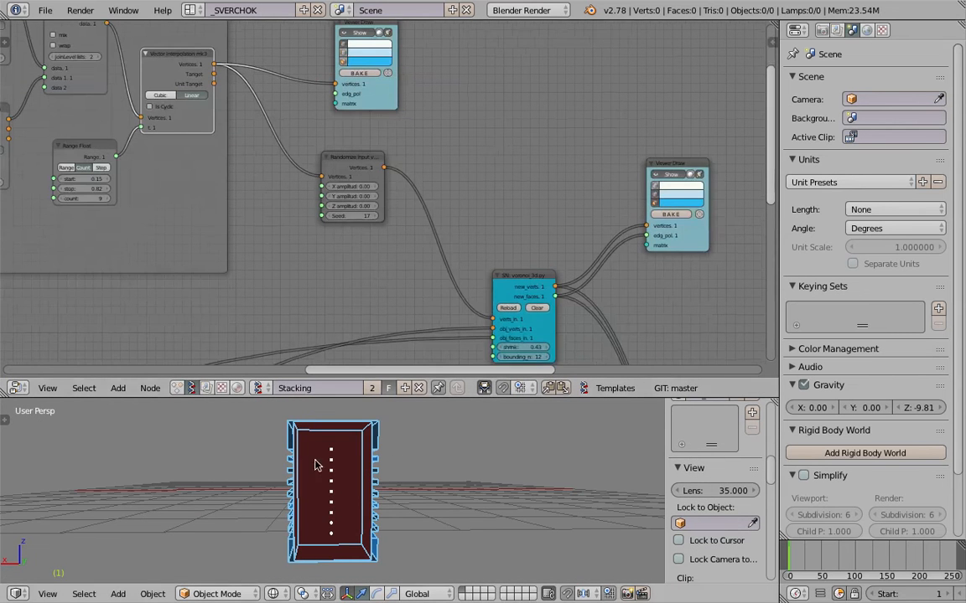
scroll(368, 201, up, 1)
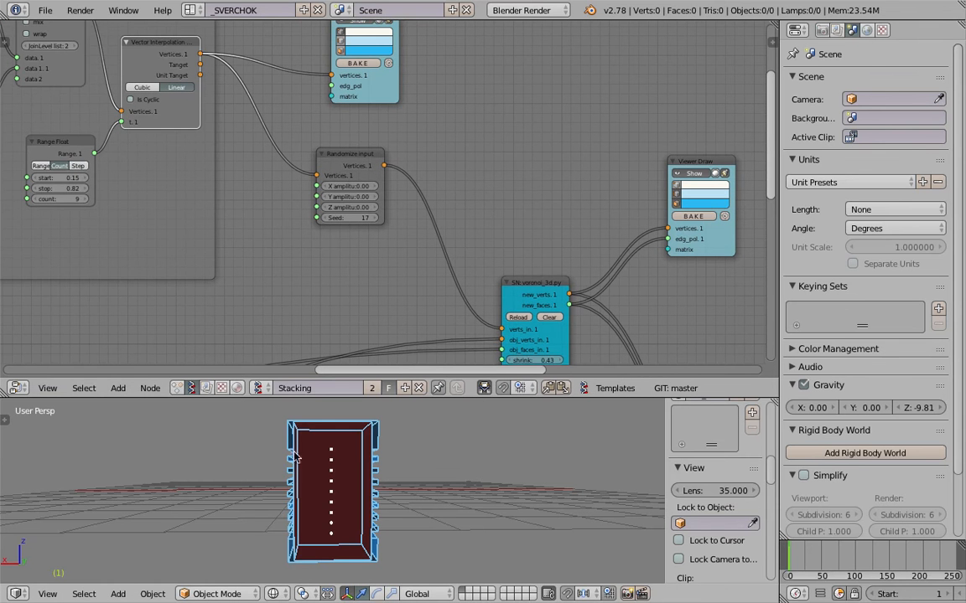
middle_drag(399, 479, 459, 510)
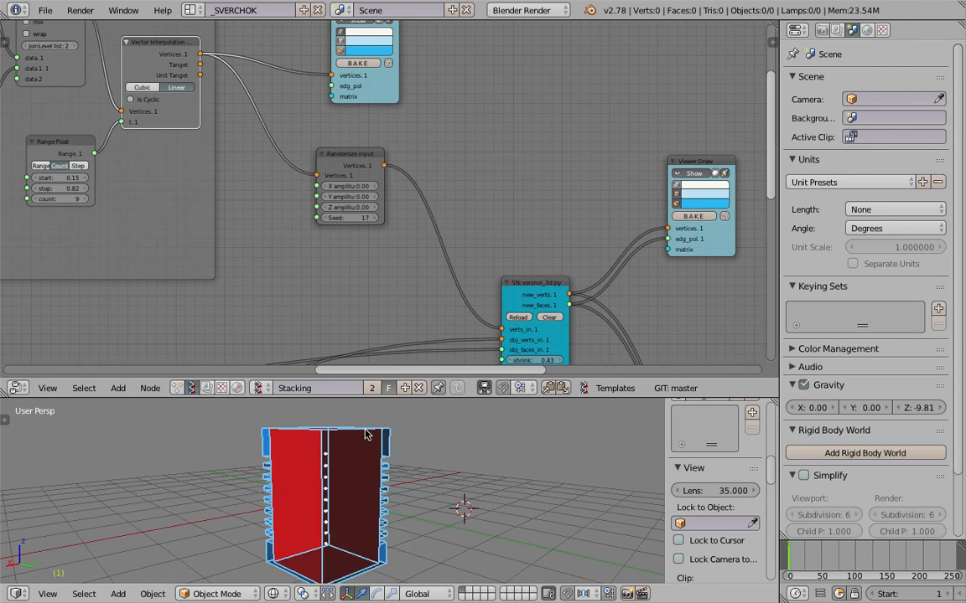
Delete the duplicated Viewer Draw node connected to Vector Interpolation mk3.
middle_drag(366, 25, 370, 116)
click(361, 109)
drag(361, 101, 356, 93)
key(x)
Save the file over the existing version.
middle_drag(523, 259, 484, 145)
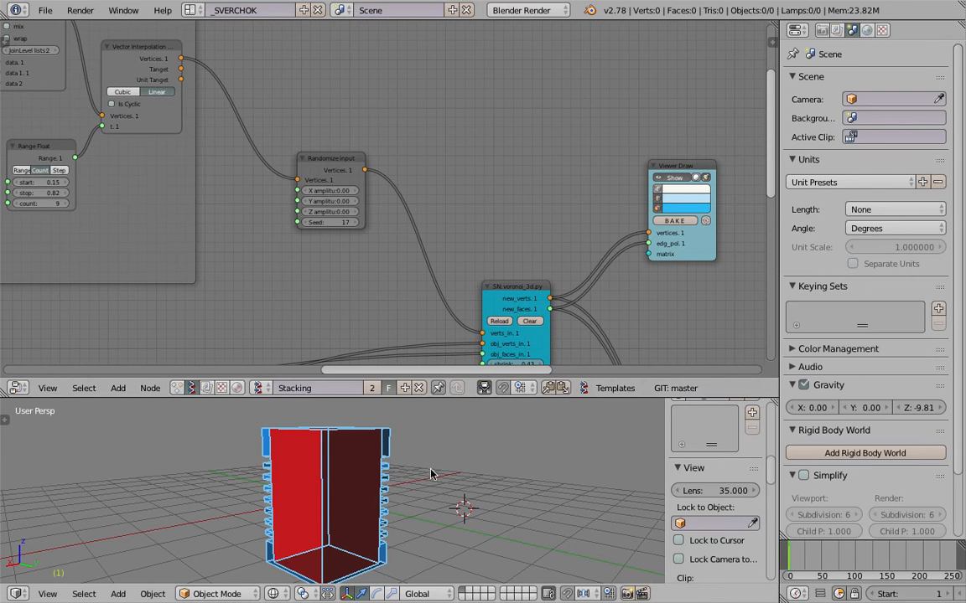
key(ctrl+s)
click(399, 482)
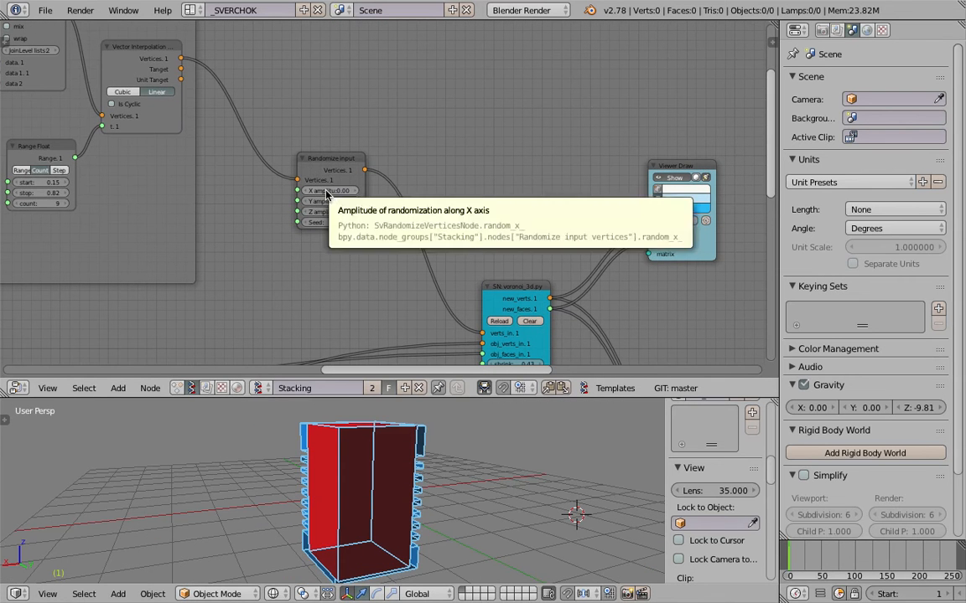
Set the Randomize input vertices node's three amplitudes to 0.03 and seed to 49, and return the viewport to solid shading.
middle_drag(275, 217, 312, 218)
drag(366, 191, 381, 212)
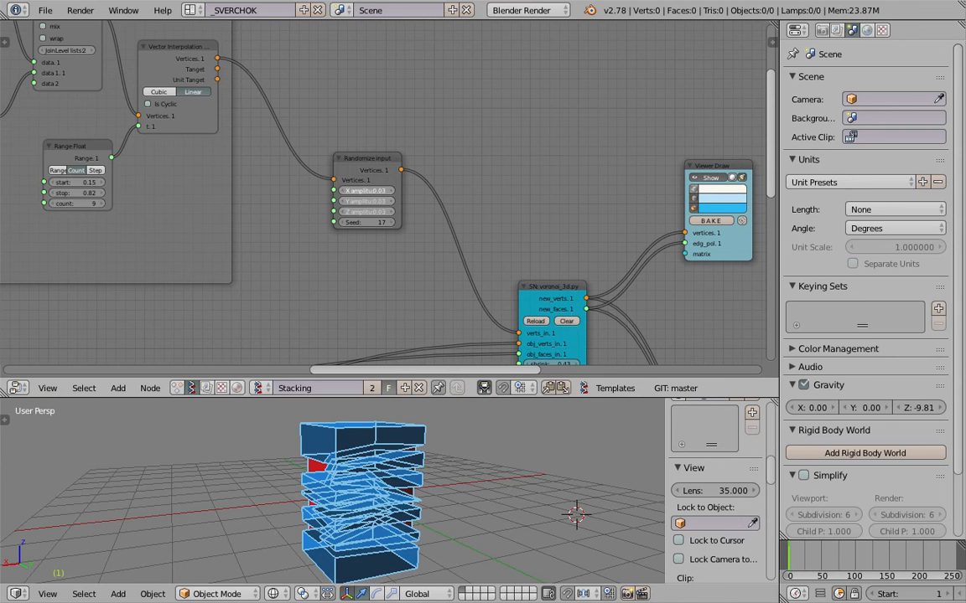
middle_drag(459, 509, 442, 500)
key(z)
drag(369, 224, 475, 223)
middle_drag(419, 462, 404, 459)
Set the X, Y and Z amplitudes of the Randomize input vertices node to 1.
drag(367, 192, 367, 212)
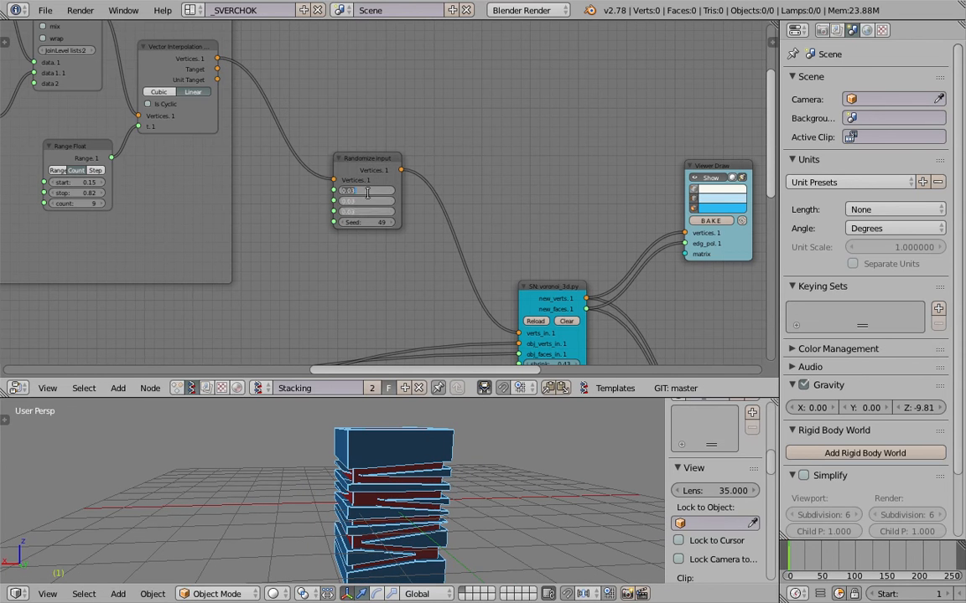
text(1)
key(Return)
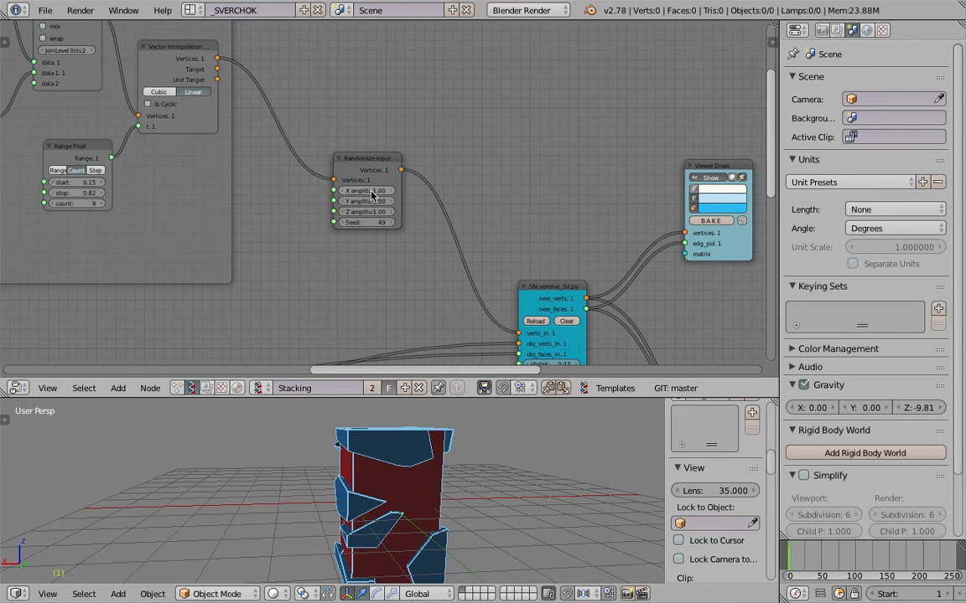
Reduce the X, Y and Z amplitudes of the Randomize input vertices node to 0.01.
text(0.4)
key(Return)
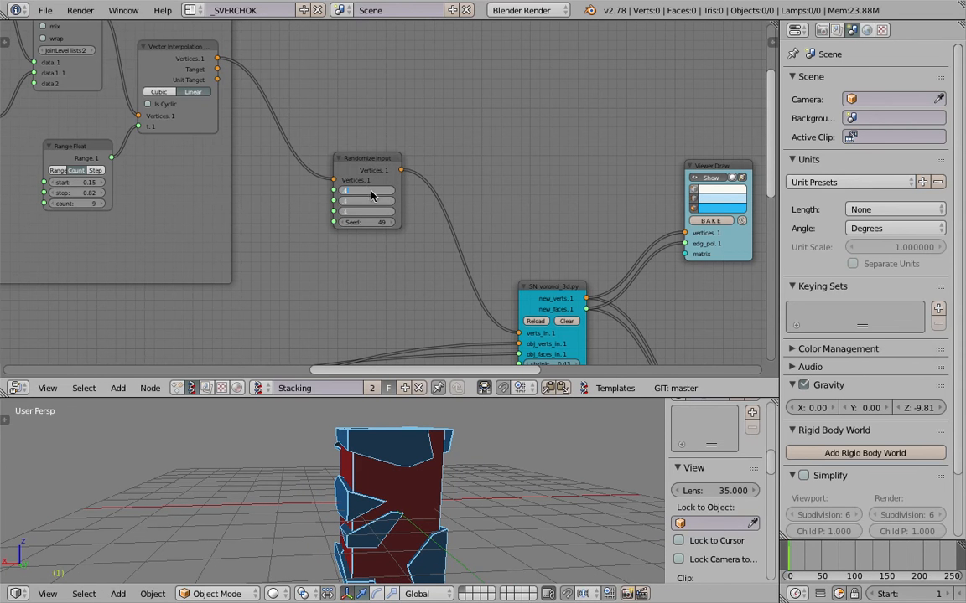
middle_drag(419, 503, 419, 436)
drag(345, 190, 375, 211)
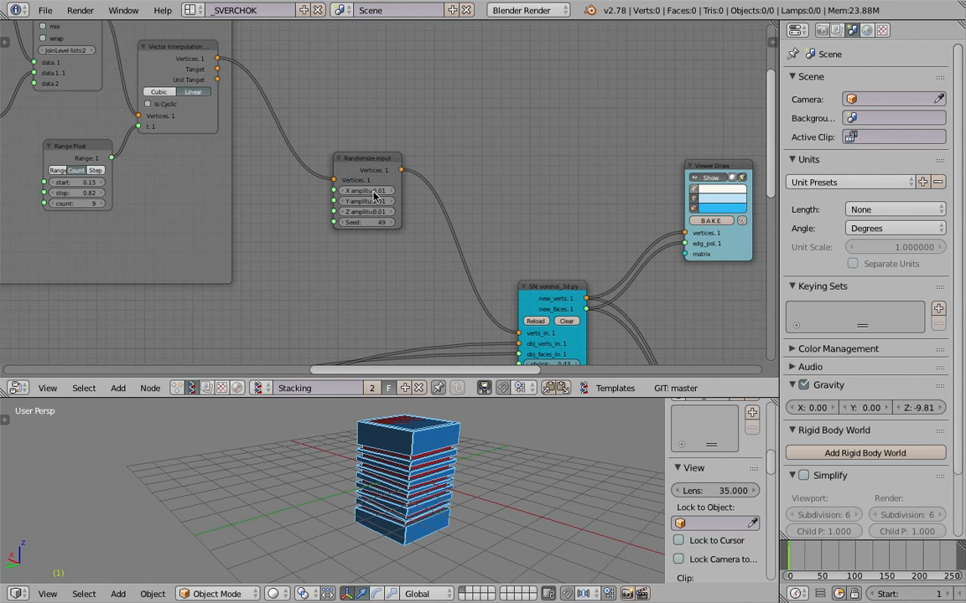
Set the Randomize input vertices node's X, Y and Z amplitudes to 0.08 and its seed to 78.
click(371, 191)
text(0.0)
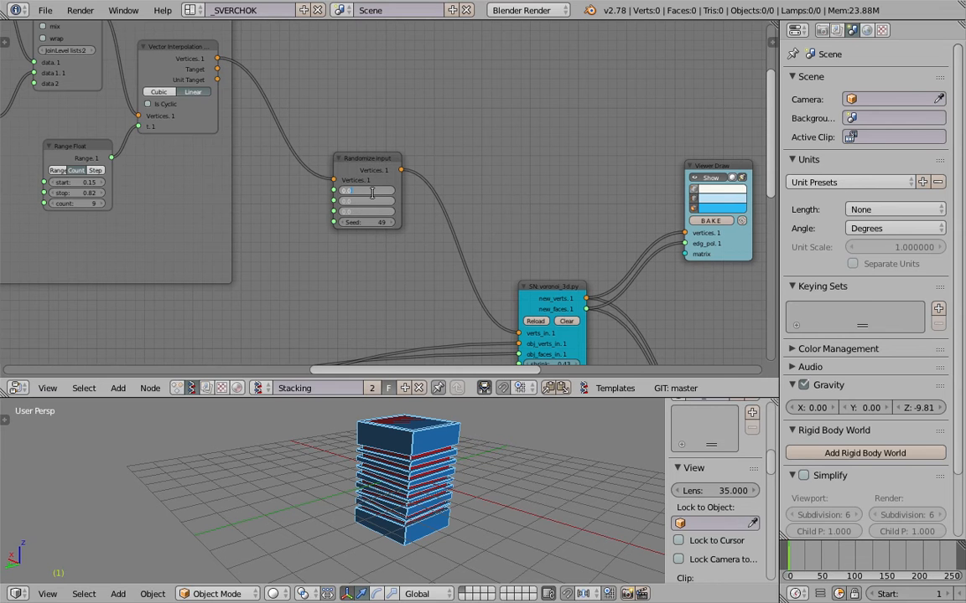
text(8)
key(Return)
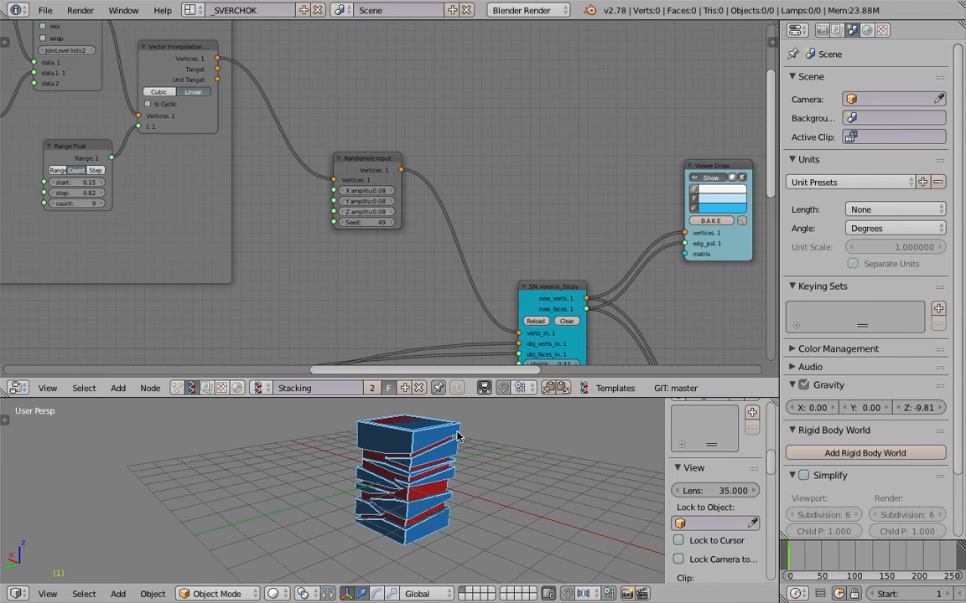
middle_drag(509, 526, 379, 426)
drag(378, 221, 412, 231)
middle_drag(270, 212, 316, 215)
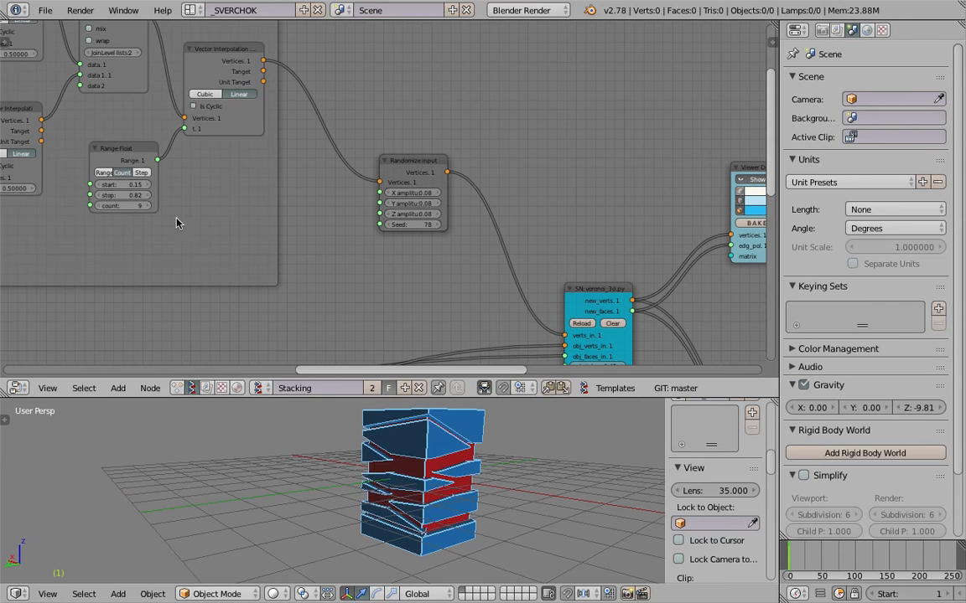
Set the Range Float node's count to 10.
drag(122, 203, 183, 209)
middle_drag(394, 470, 218, 419)
click(127, 205)
text(10)
key(Return)
Set the X, Y and Z amplitudes of the Randomize input vertices node to 0.
drag(422, 194, 422, 215)
text(0)
key(Return)
middle_drag(444, 459, 445, 482)
middle_drag(469, 289, 391, 218)
middle_drag(396, 575, 435, 495)
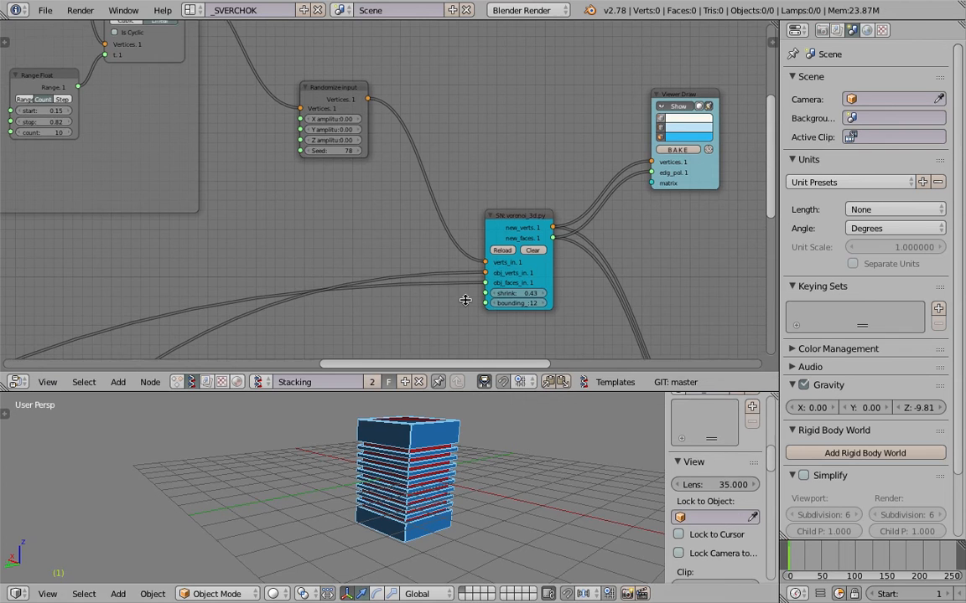
Enlarge the 3D viewport by reducing the height of the node editor above it.
drag(460, 400, 444, 317)
middle_drag(415, 429, 446, 461)
scroll(414, 410, down, 2)
middle_drag(414, 410, 479, 399)
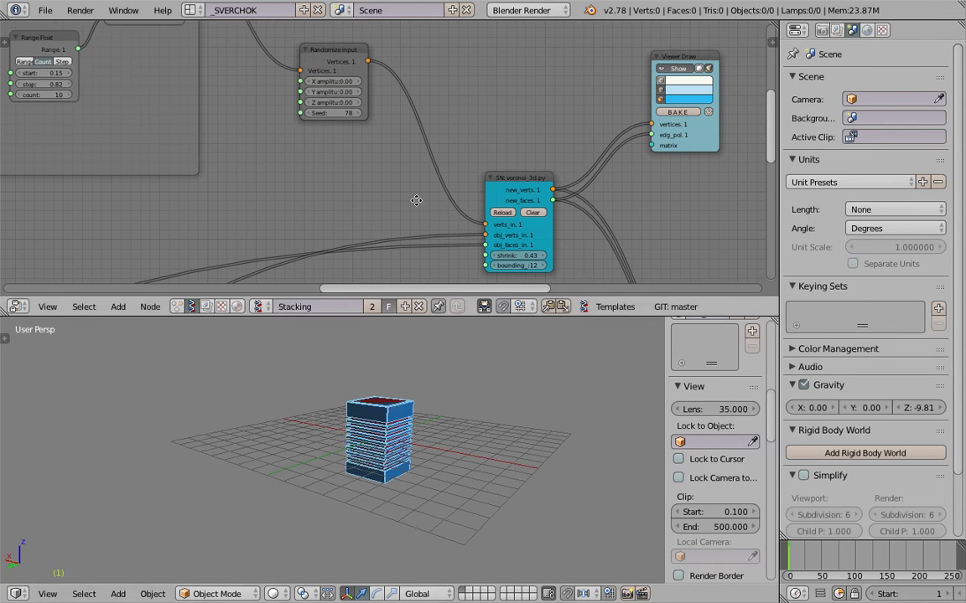
scroll(444, 205, down, 4)
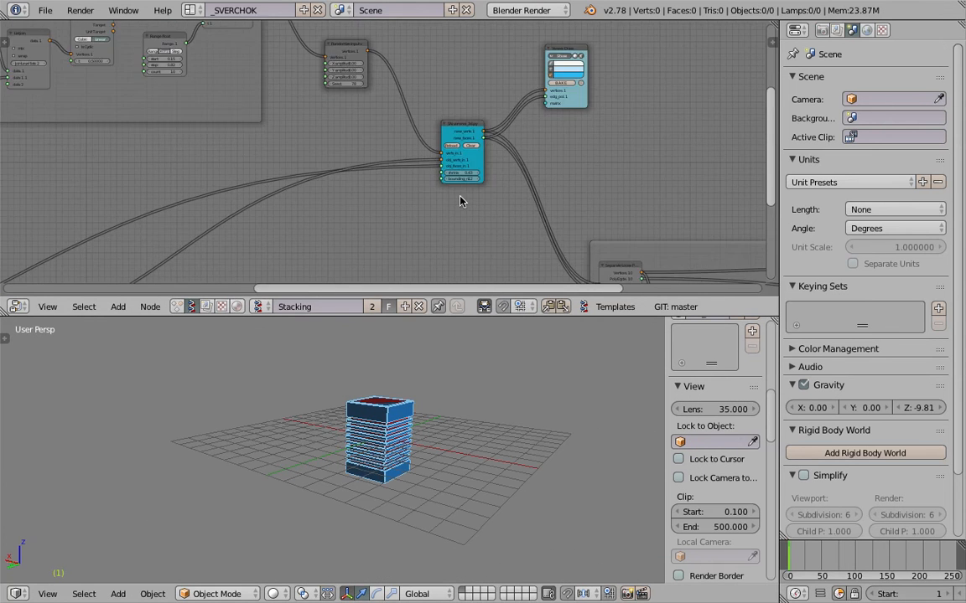
Examine the complete stacking node layout and the stacked plates from several angles.
ctrl+middle_drag(460, 201, 405, 139)
scroll(433, 166, down, 3)
scroll(433, 167, down, 6)
scroll(378, 161, down, 1)
middle_drag(423, 373, 441, 370)
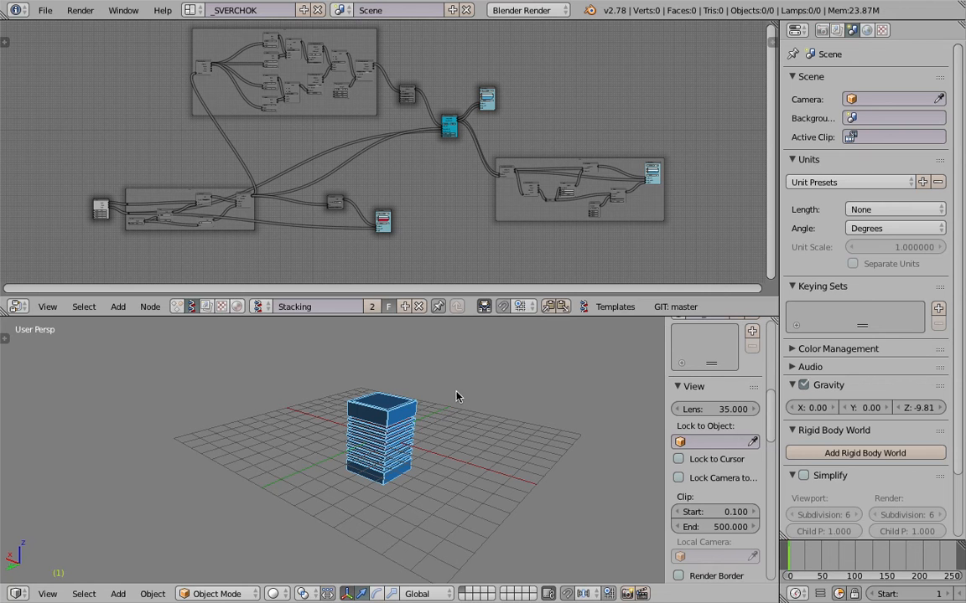
scroll(422, 355, up, 5)
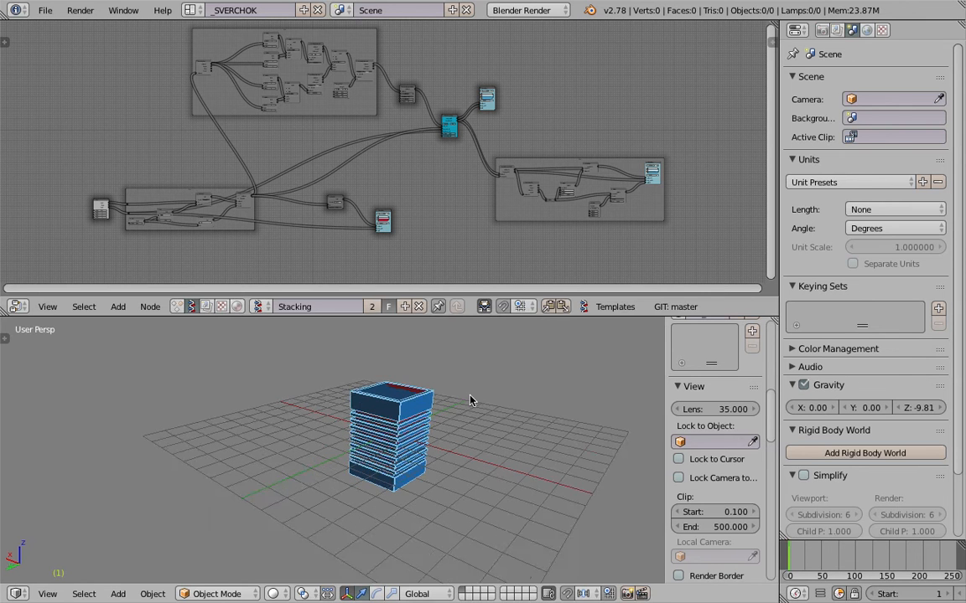
middle_drag(438, 361, 387, 371)
scroll(384, 193, up, 7)
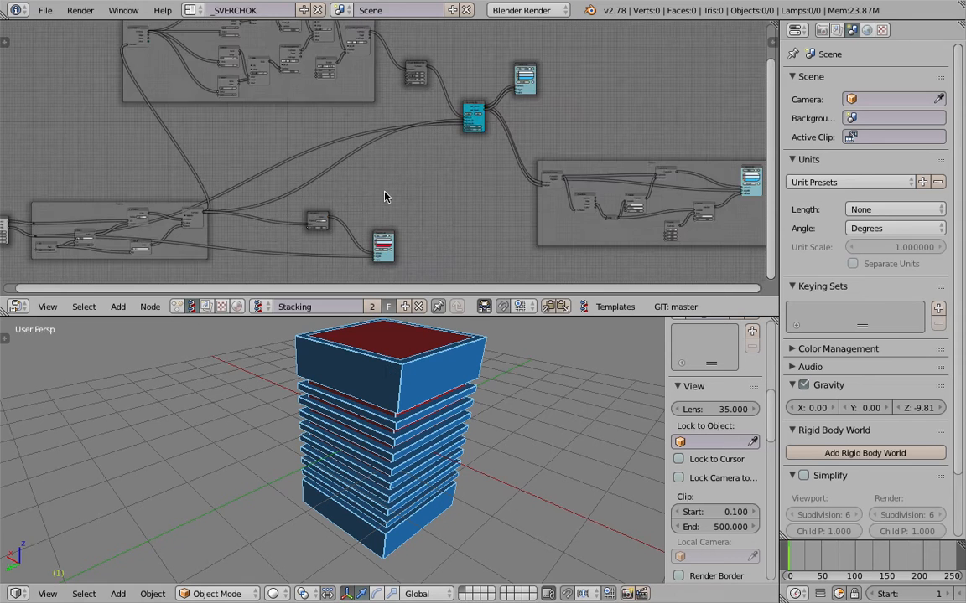
middle_drag(416, 161, 422, 119)
middle_drag(368, 452, 406, 402)
Set the Float node that feeds the Multiply and 1/x nodes to 0.35.
middle_drag(177, 193, 382, 170)
scroll(381, 170, up, 1)
scroll(299, 182, up, 4)
scroll(300, 186, up, 1)
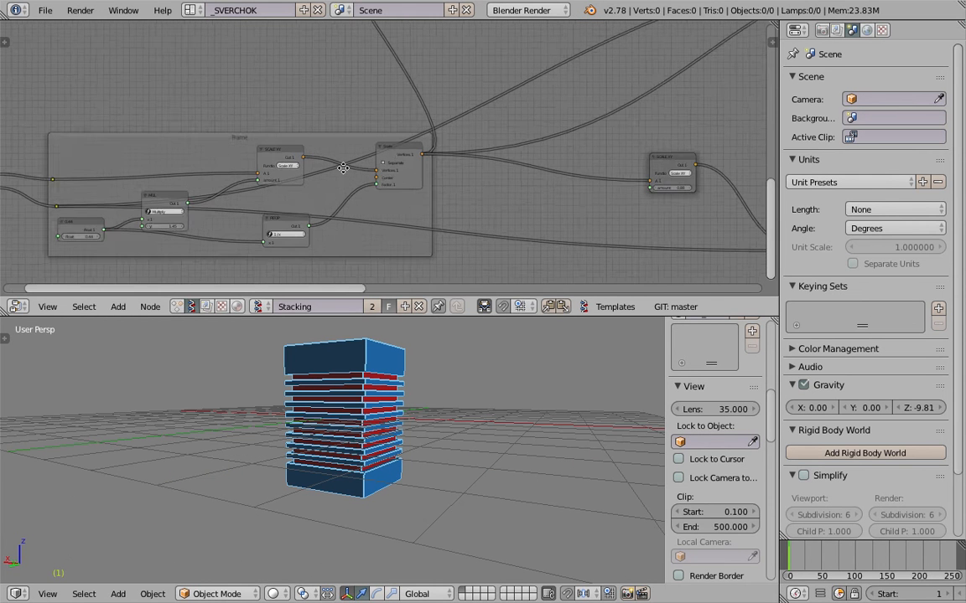
middle_drag(155, 213, 263, 193)
scroll(263, 193, up, 2)
drag(309, 218, 121, 232)
drag(185, 232, 193, 232)
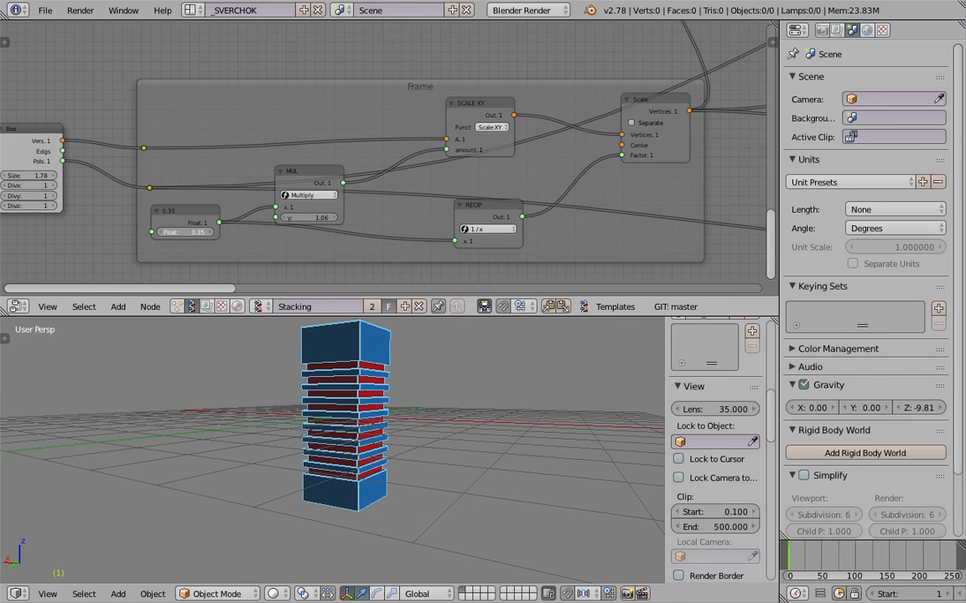
Draw a grease pencil mark on the stacked model and remove its layer.
middle_drag(327, 436, 399, 444)
scroll(390, 449, up, 4)
key(d)
click(399, 343)
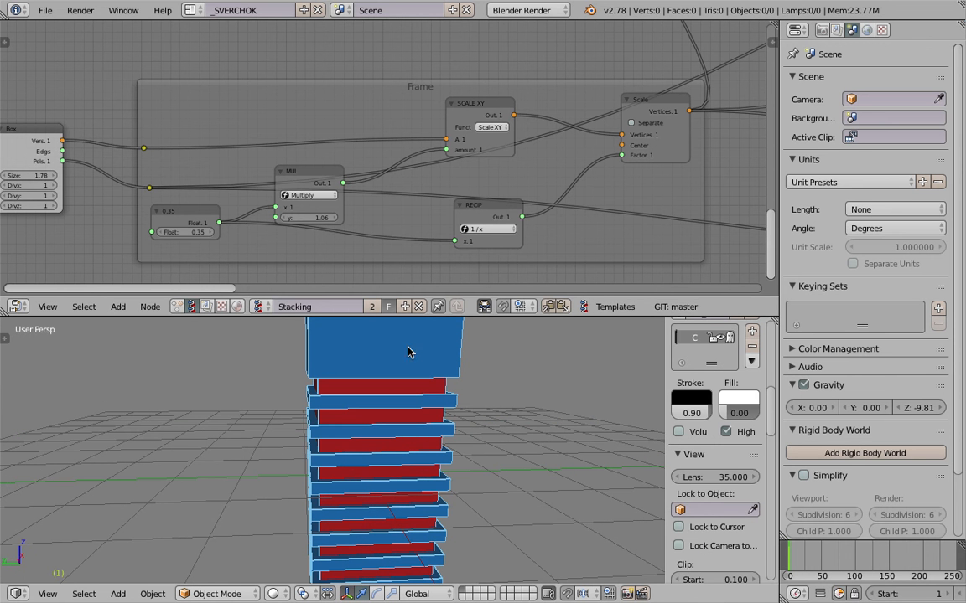
scroll(499, 396, down, 6)
middle_drag(499, 396, 501, 452)
click(751, 346)
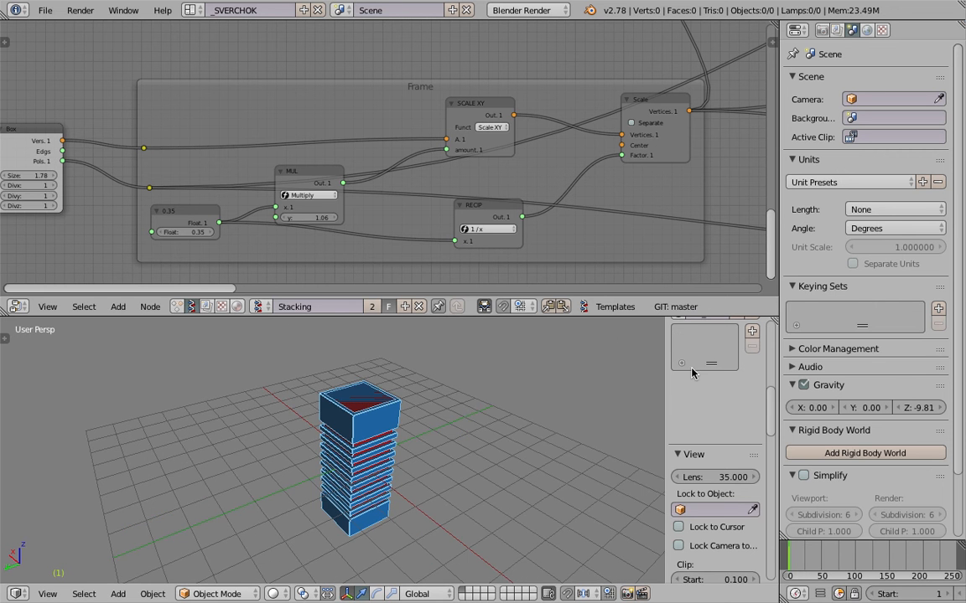
Add a text object to the scene and clear its location to the origin.
key(ctrl+s)
click(430, 399)
key(shift+a)
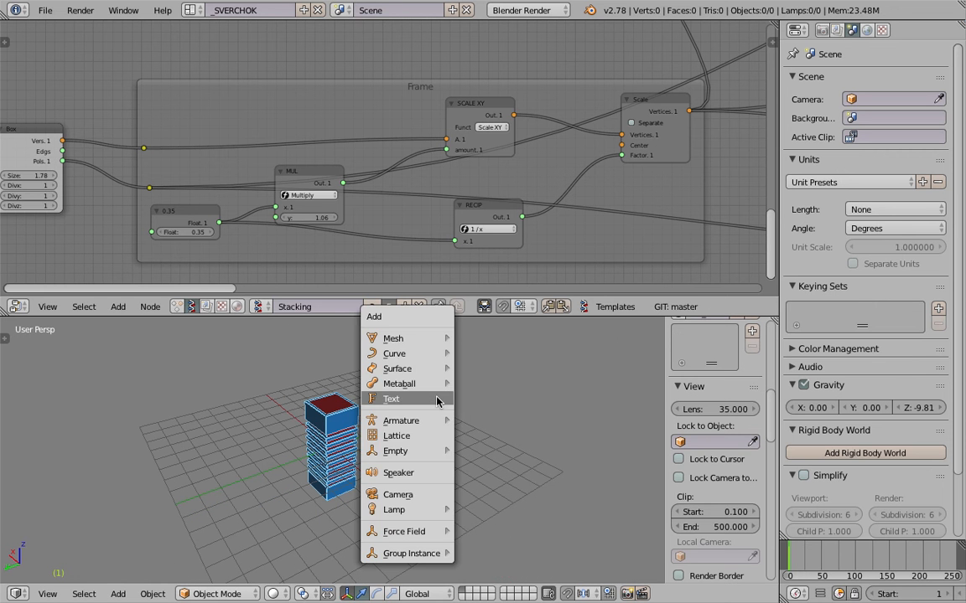
click(436, 402)
key(s)
click(529, 471)
scroll(529, 472, down, 3)
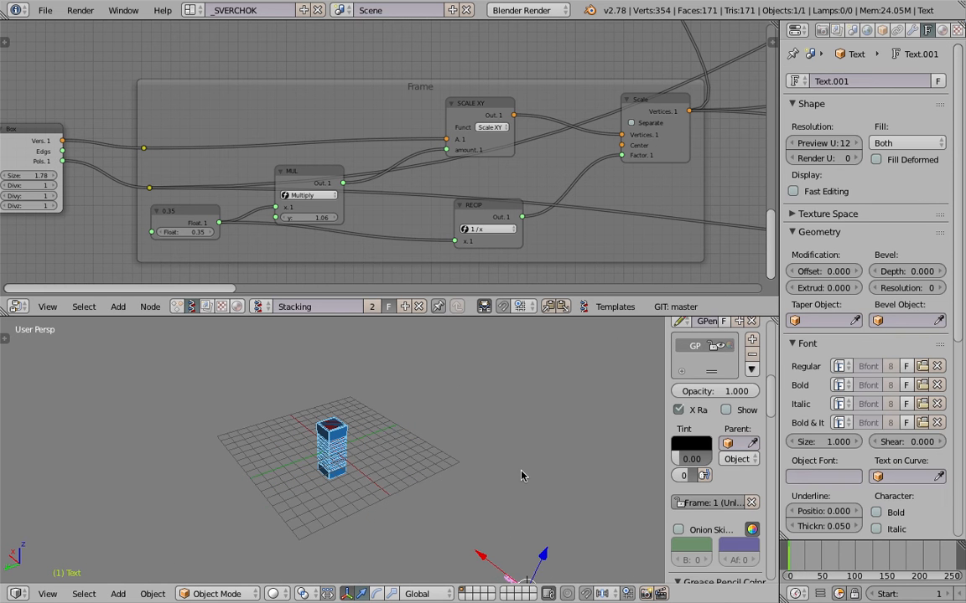
key(alt+g)
middle_drag(462, 433, 409, 468)
Scale the text object and move it near the base of the stack.
key(s)
click(487, 493)
key(g)
click(501, 476)
middle_drag(495, 475, 380, 440)
scroll(380, 440, up, 5)
Replace the text object's content with HELLO and set its extrusion to 0.608.
key(Tab)
click(481, 438)
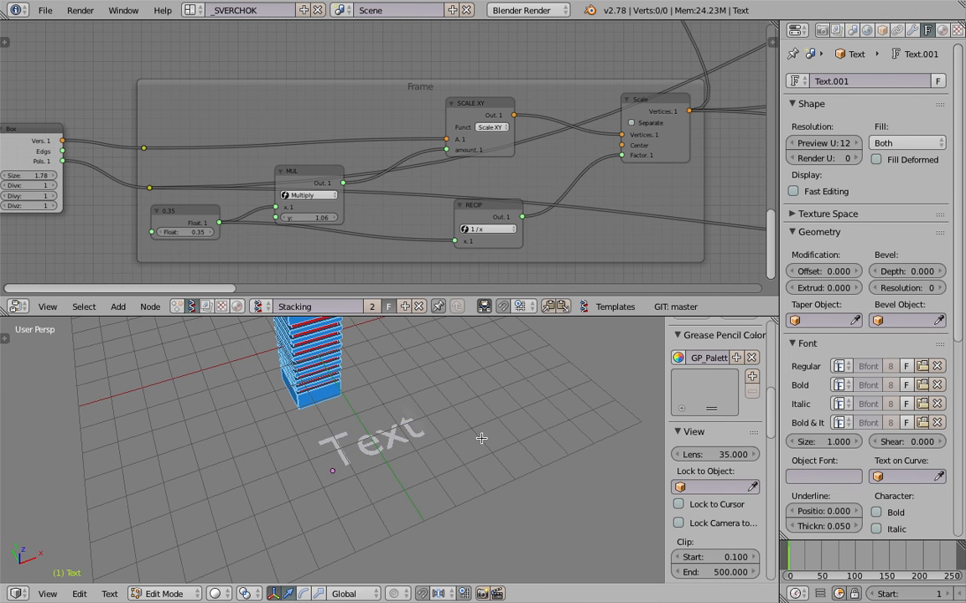
text(HELLO)
key(Tab)
key(Tab)
click(386, 439)
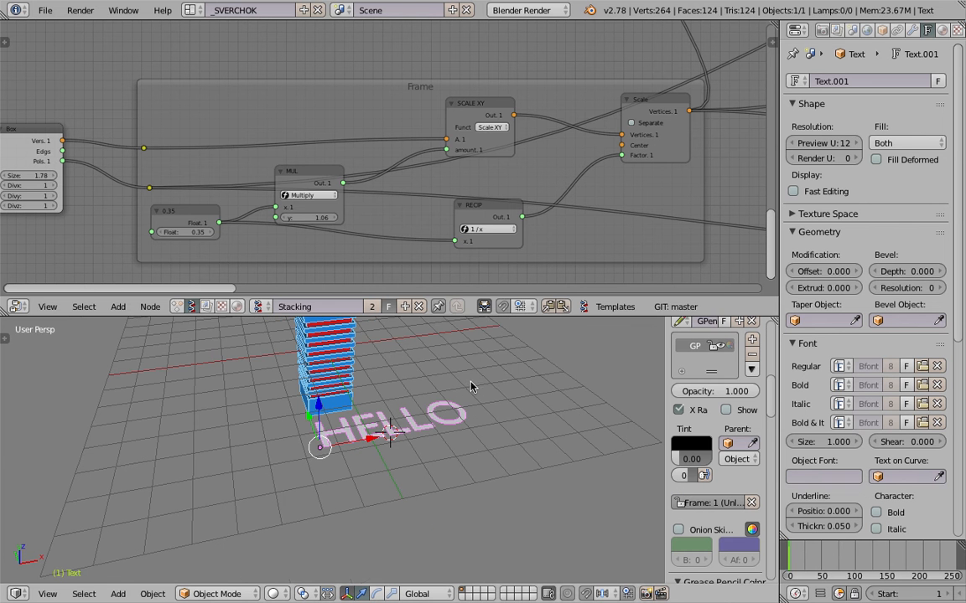
drag(817, 288, 859, 288)
middle_drag(491, 411, 549, 494)
Move the Box node away from the scaling frame and cut its outgoing links.
middle_drag(31, 140, 434, 136)
drag(432, 131, 255, 97)
ctrl+drag(392, 92, 381, 178)
Add an Objects in mk3 node between the Box node and the scaling frame.
key(alt+space)
text(objects i)
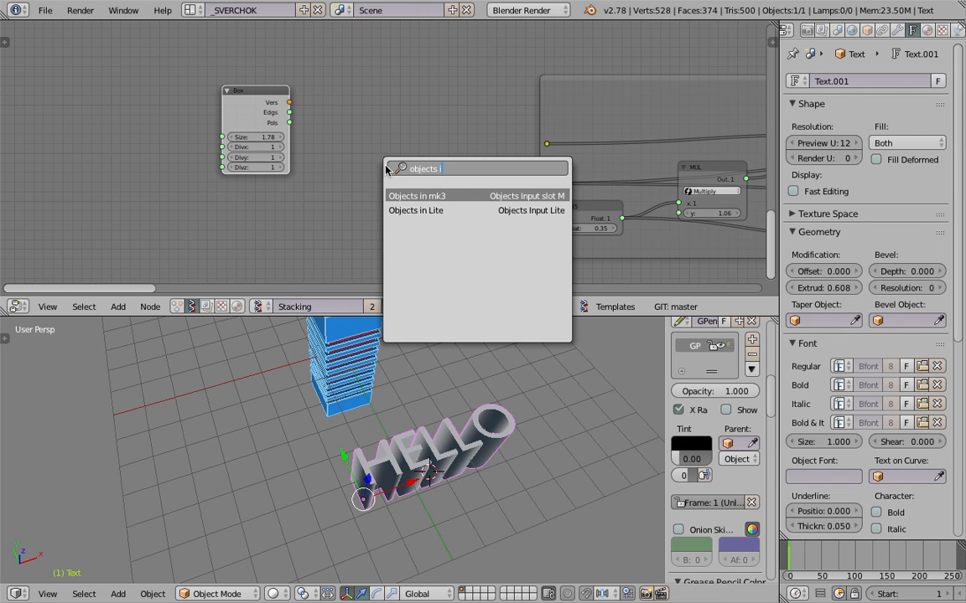
key(Return)
click(442, 218)
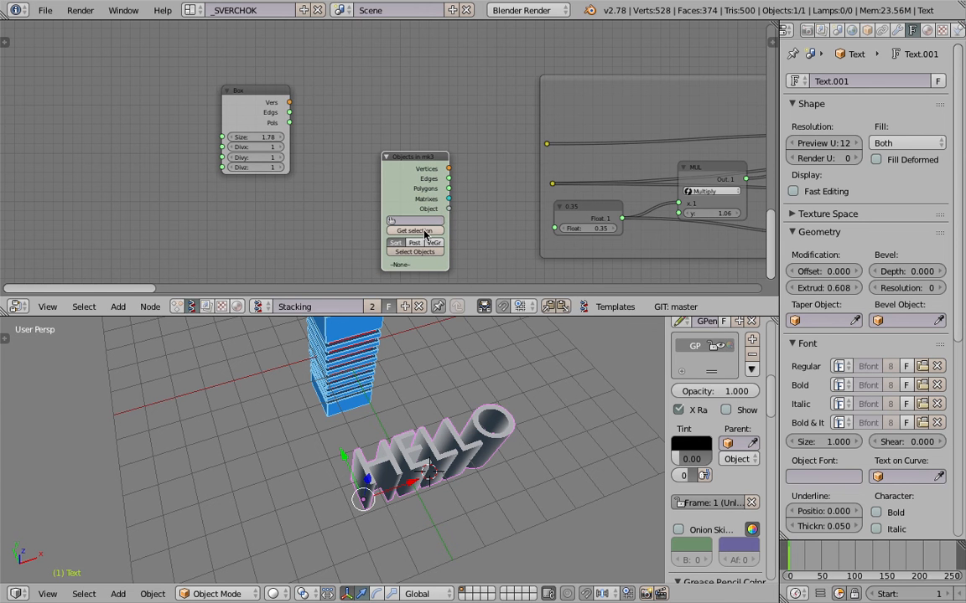
Load the selected text into the Objects in mk3 node and link its Vertices and Polygons outputs to the frame's reroutes.
drag(448, 169, 546, 144)
drag(449, 189, 552, 184)
middle_drag(347, 344, 377, 469)
scroll(377, 470, up, 8)
scroll(402, 440, down, 3)
Hide the red Viewer Draw output fed by the Scale XY node with amount 0.88.
middle_drag(721, 166, 360, 140)
middle_drag(504, 149, 123, 158)
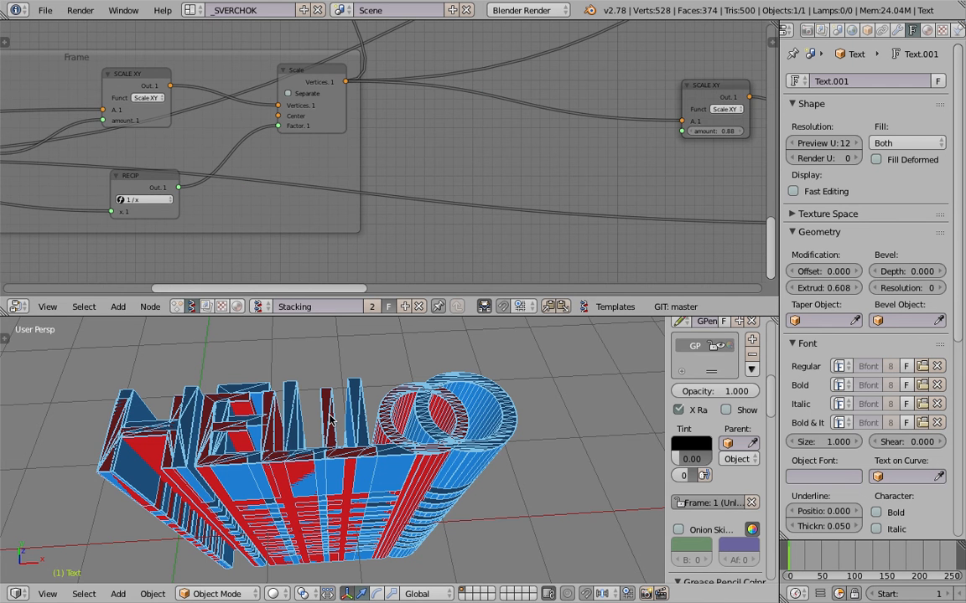
middle_drag(329, 419, 330, 370)
middle_drag(670, 146, 414, 163)
middle_drag(616, 201, 465, 203)
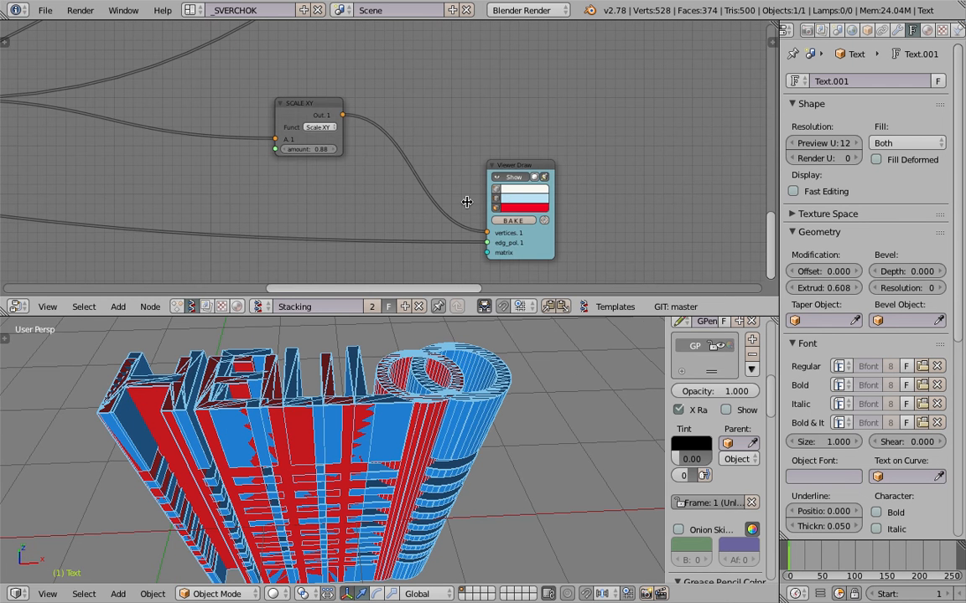
click(509, 178)
middle_drag(406, 400, 388, 440)
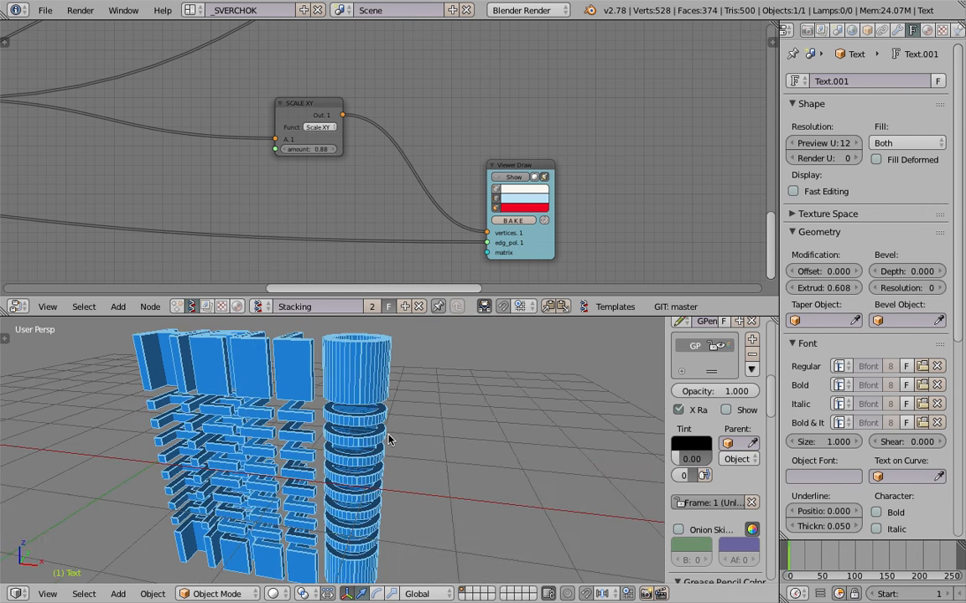
Bake the mesh of the red Viewer Draw node and delete it together with the HELLO text object.
click(512, 220)
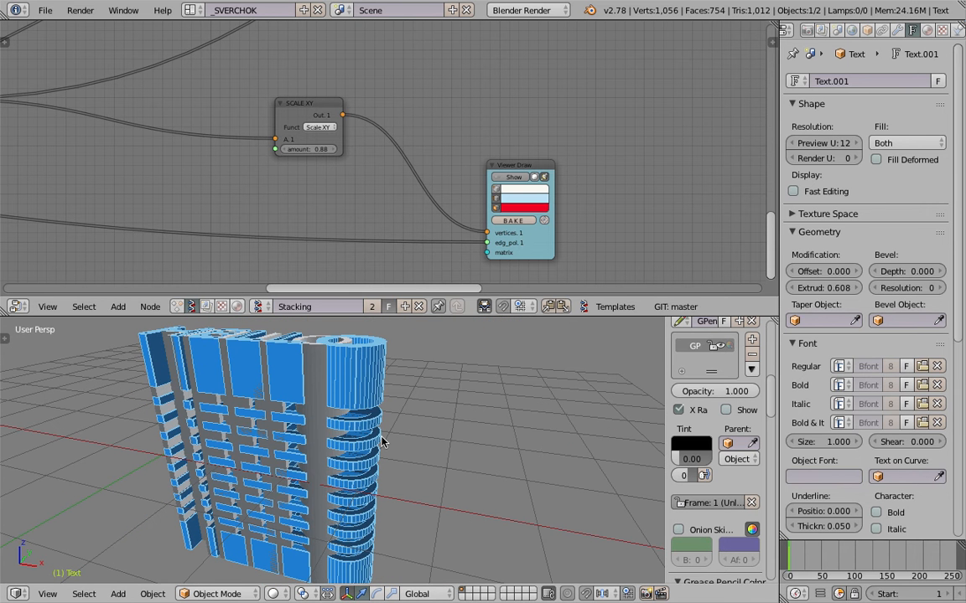
scroll(373, 401, down, 3)
key(b)
drag(185, 366, 435, 555)
key(g)
click(524, 509)
key(x)
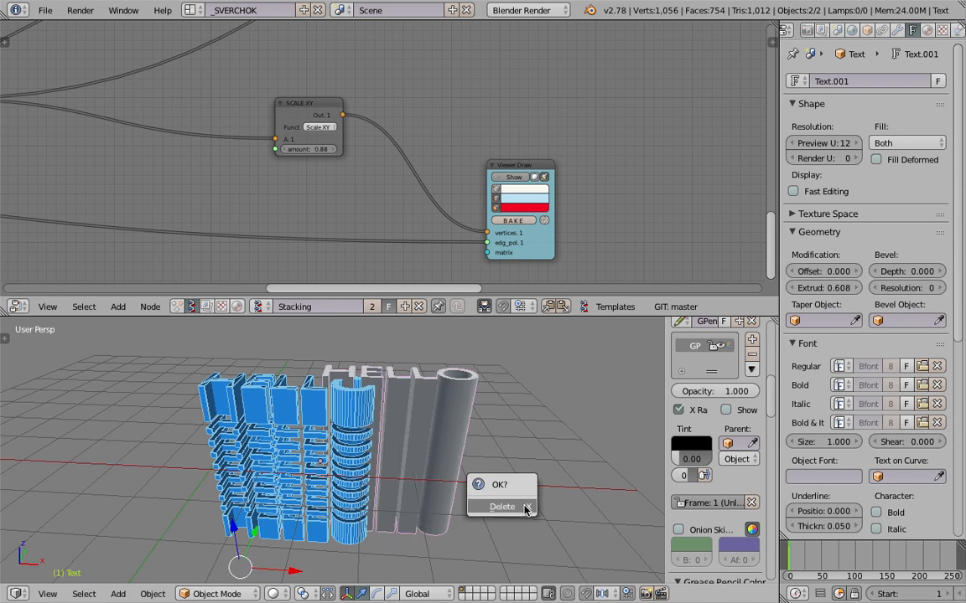
click(525, 509)
Bake the Viewer Draw output of the Voronoi node and move the baked HELLO plates along X.
mouse_move(95, 257)
middle_down()
mouse_move(268, 139)
mouse_move(311, 221)
mouse_move(265, 232)
middle_up()
middle_drag(733, 159, 420, 67)
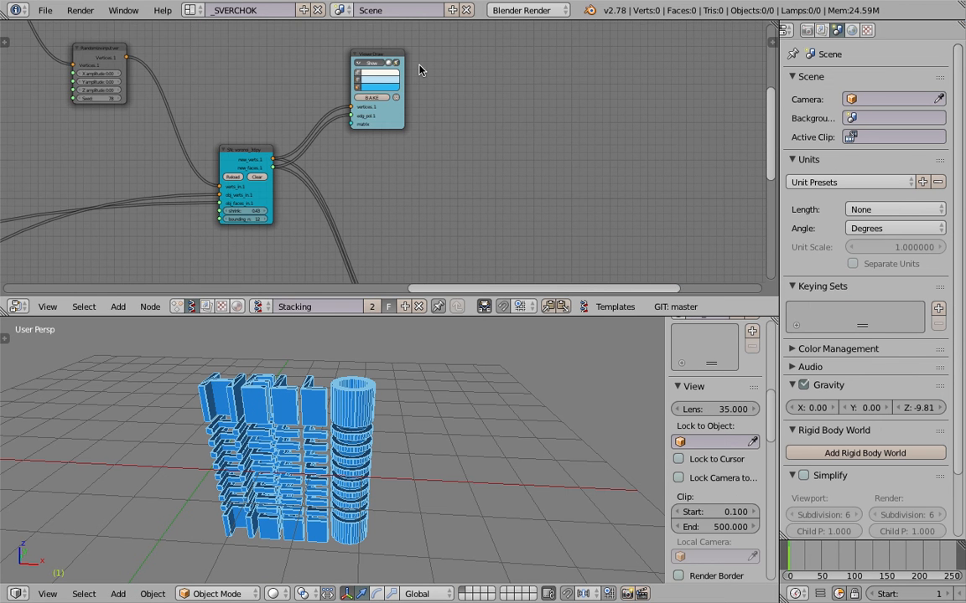
click(374, 97)
key(b)
drag(179, 362, 358, 487)
key(g)
key(x)
click(589, 551)
Examine the baked HELLO plates up close and from several angles in solid and wireframe shading.
scroll(345, 453, up, 7)
shift+middle_drag(587, 478, 362, 427)
right_click(373, 390)
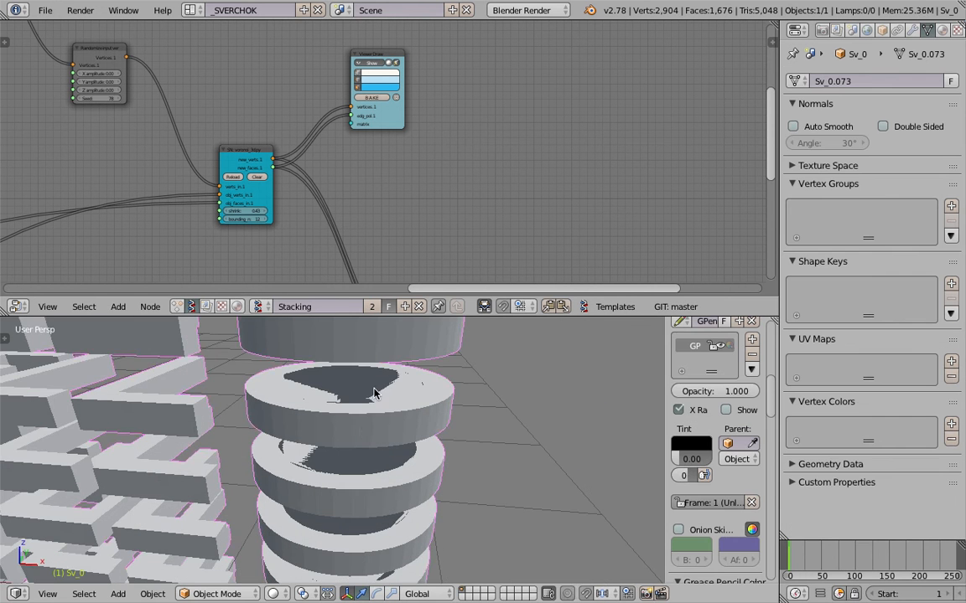
key(g)
right_click(344, 404)
scroll(349, 417, down, 5)
mouse_move(349, 417)
shift+middle_down()
mouse_move(412, 419)
mouse_move(422, 383)
mouse_move(457, 397)
mouse_move(400, 402)
mouse_move(386, 446)
shift+middle_up()
key(z)
key(z)
scroll(375, 455, down, 4)
middle_drag(356, 483, 324, 500)
key(a)
scroll(412, 475, down, 4)
scroll(349, 442, up, 4)
middle_drag(349, 442, 444, 400)
scroll(405, 440, up, 3)
scroll(422, 404, down, 3)
Delete the baked HELLO plates from the scene.
right_click(422, 403)
key(x)
click(422, 403)
key(ctrl+s)
click(443, 400)
Delete the Objects in mk3 node feeding the scaling frame.
scroll(254, 198, down, 3)
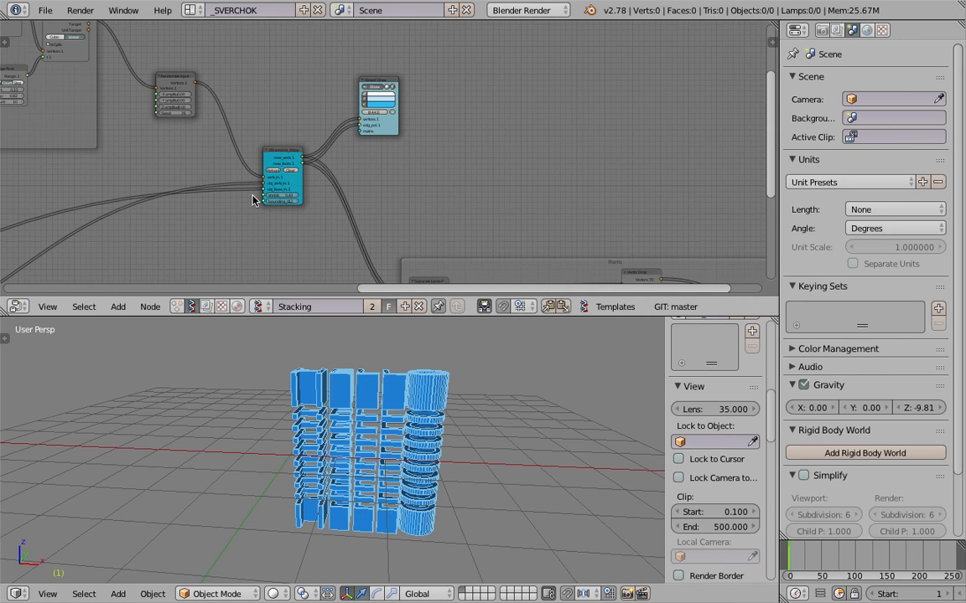
middle_drag(254, 199, 678, 113)
scroll(349, 510, down, 8)
scroll(350, 515, up, 5)
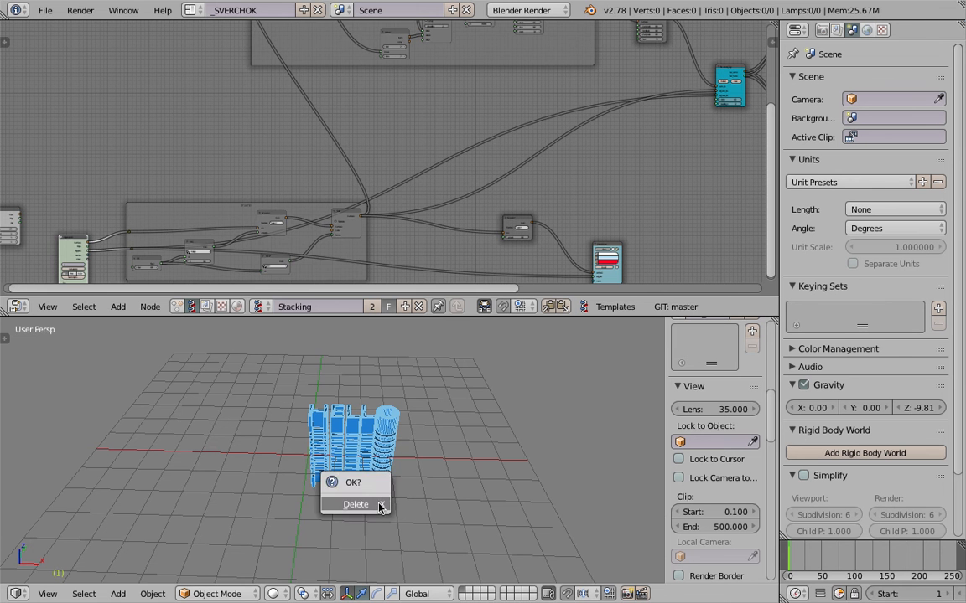
scroll(180, 186, down, 4)
middle_drag(180, 185, 317, 91)
scroll(489, 121, up, 8)
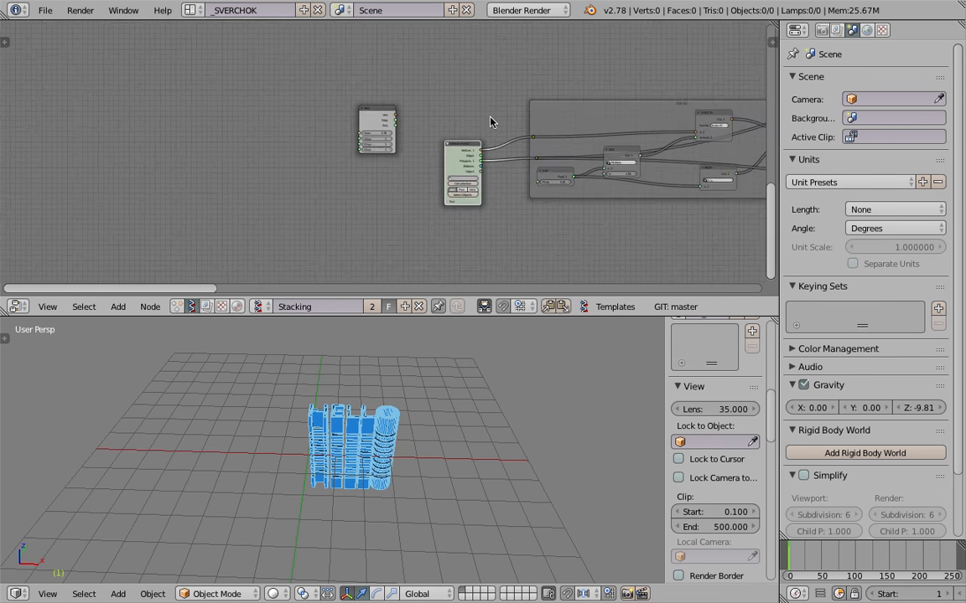
key(x)
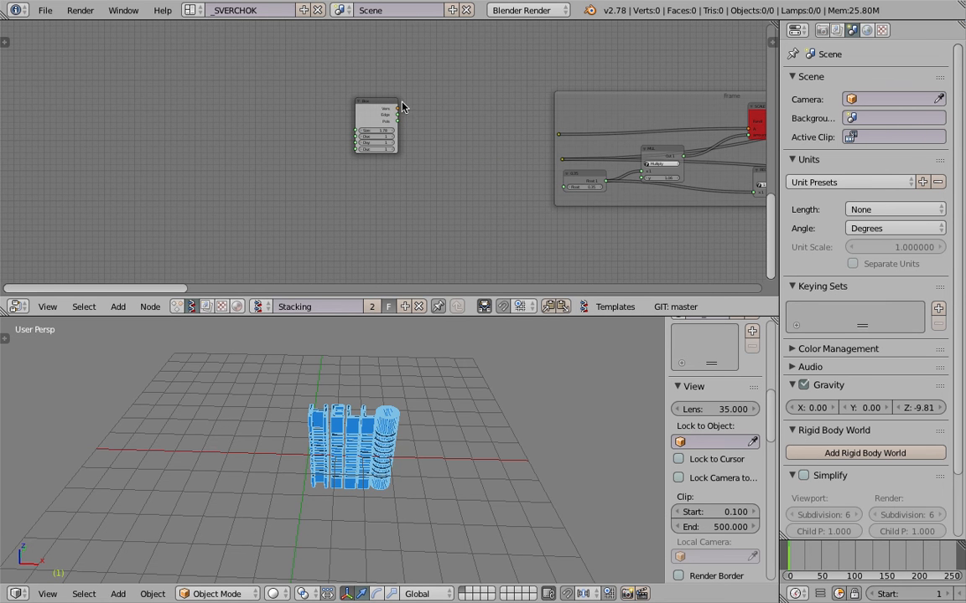
Move the Box node closer to the frame and link its Vers and Pols outputs to the frame's reroutes.
drag(386, 102, 464, 119)
middle_drag(464, 120, 366, 145)
scroll(366, 145, up, 2)
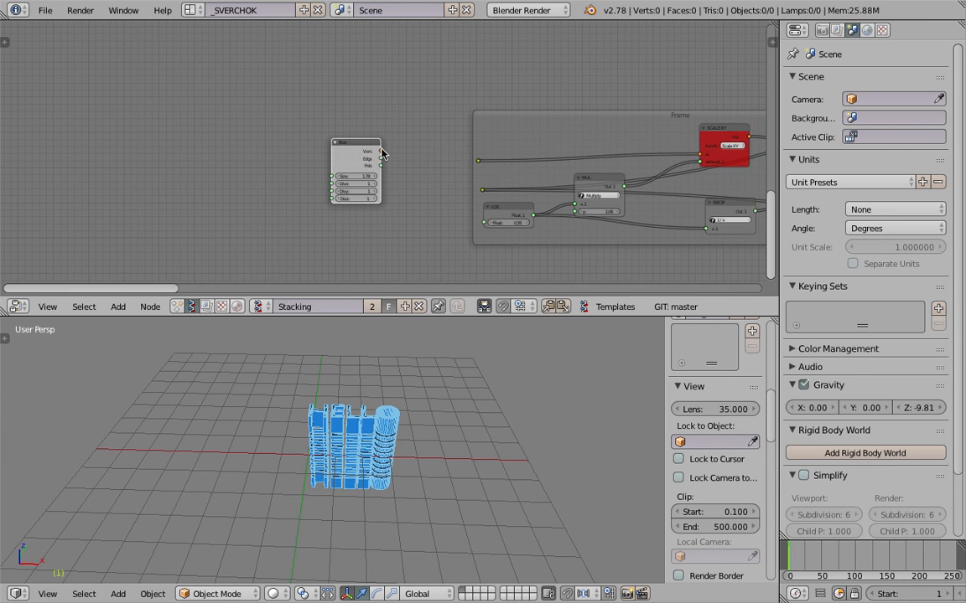
drag(381, 152, 403, 155)
middle_drag(456, 450, 394, 420)
scroll(588, 162, down, 4)
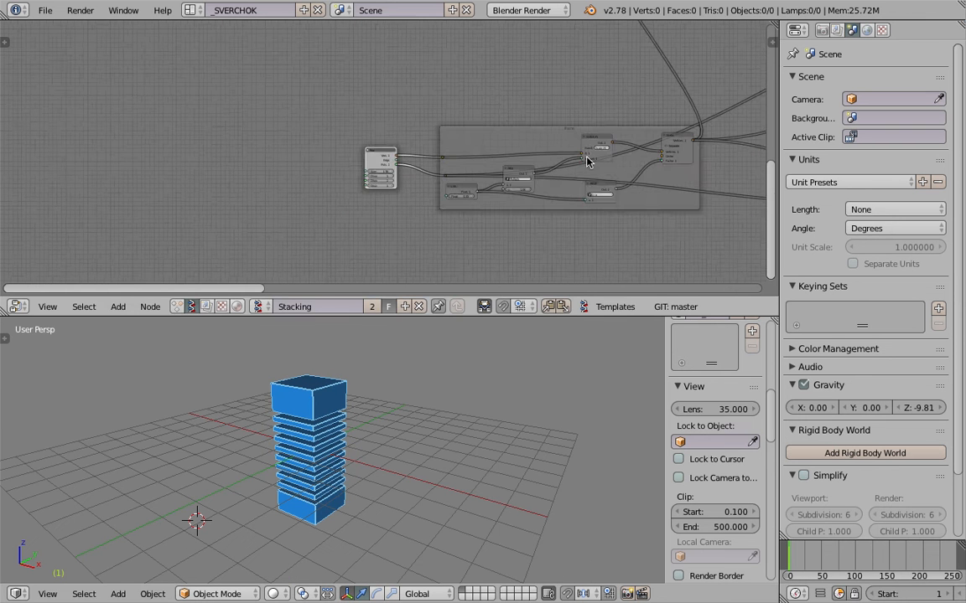
Turn on the display of the Viewer Draw node at the end of the Separate Loose Parts frame.
middle_drag(663, 120, 415, 175)
middle_drag(754, 65, 320, 182)
scroll(380, 146, up, 7)
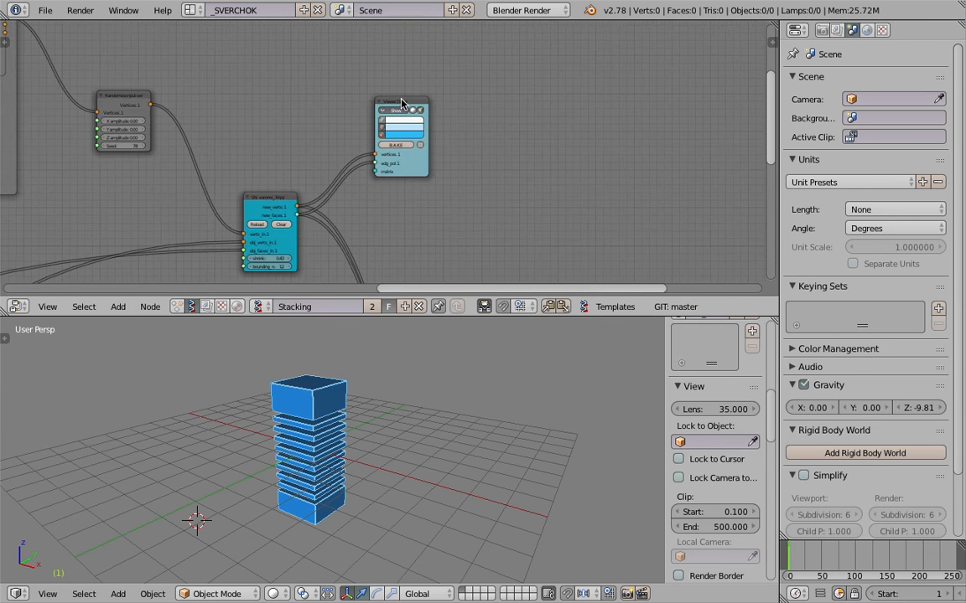
drag(401, 106, 386, 107)
middle_drag(322, 249, 213, 158)
middle_drag(403, 261, 309, 149)
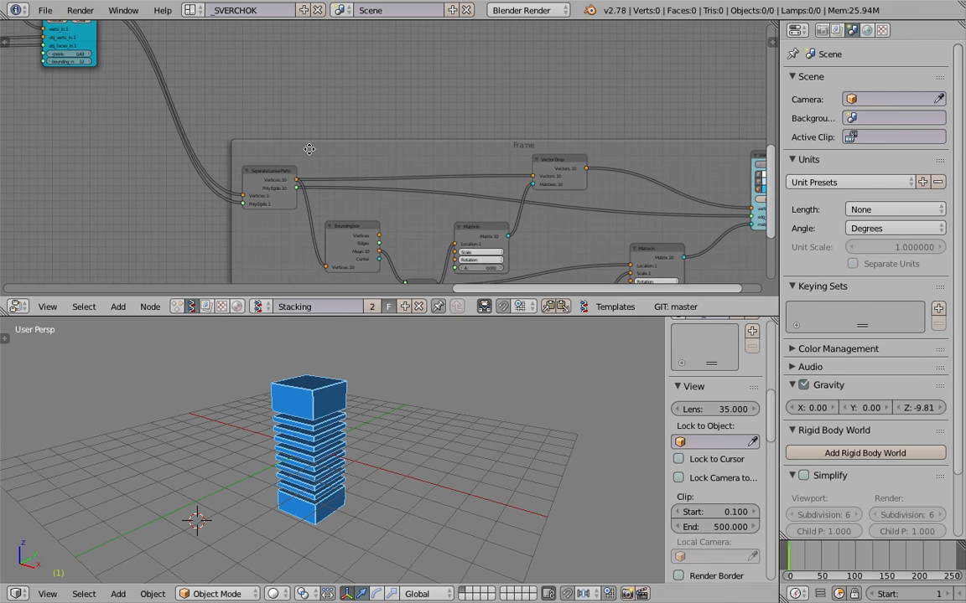
mouse_move(388, 171)
middle_down()
mouse_move(284, 126)
mouse_move(256, 93)
middle_up()
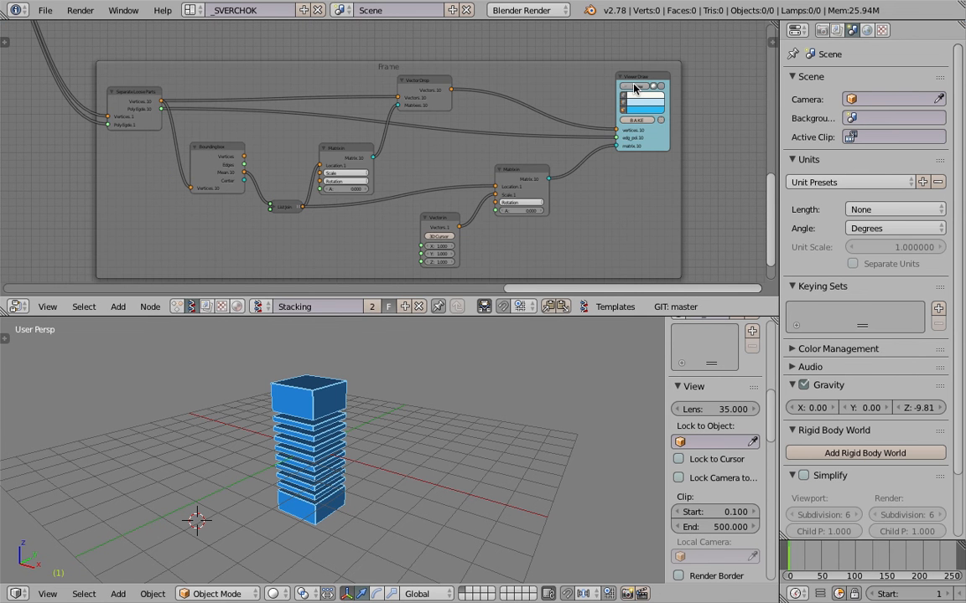
Try a larger X scale in the Vector in node and set X, Y and Z back to 1.
middle_drag(608, 145, 572, 94)
scroll(563, 101, up, 5)
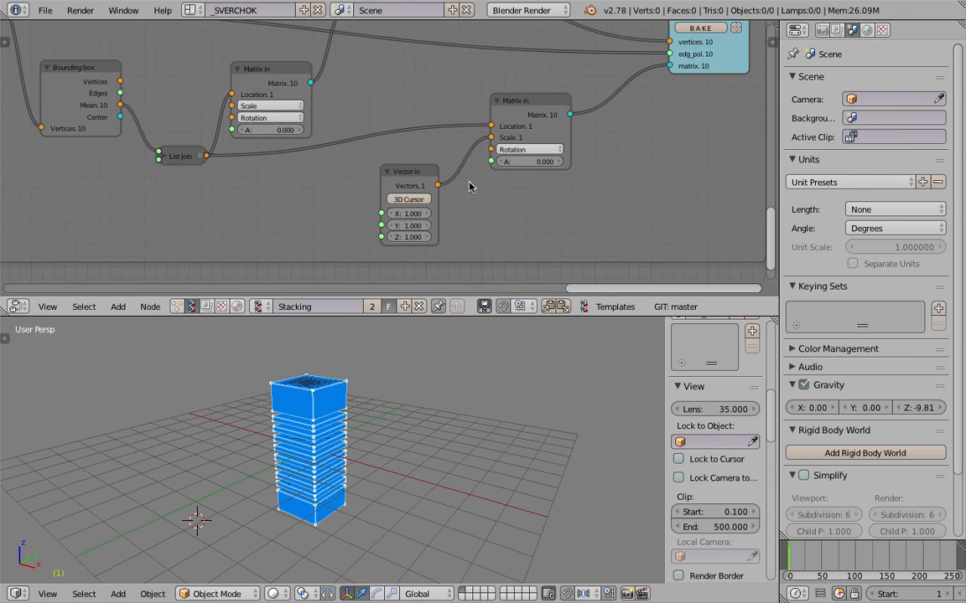
drag(406, 216, 427, 213)
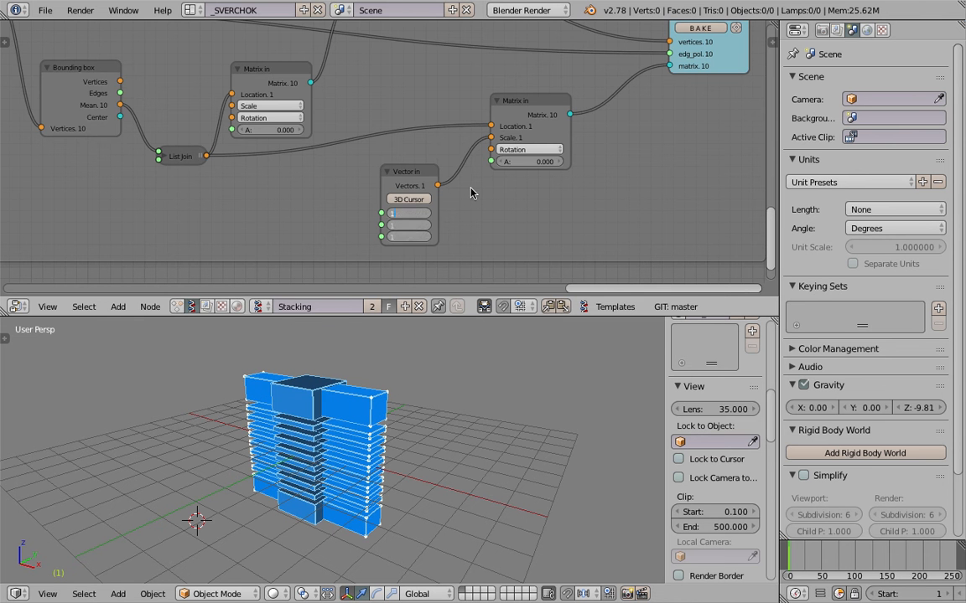
click(409, 199)
Spread out the Vector in, Matrix in and Vector Drop nodes slightly within the Separate Loose Parts frame.
drag(419, 172, 433, 172)
key(Home)
drag(488, 149, 501, 135)
middle_drag(459, 351, 425, 334)
middle_drag(407, 61, 411, 78)
drag(414, 73, 454, 81)
middle_drag(365, 132, 402, 155)
drag(346, 173, 377, 165)
middle_drag(374, 286, 443, 288)
middle_drag(394, 369, 326, 391)
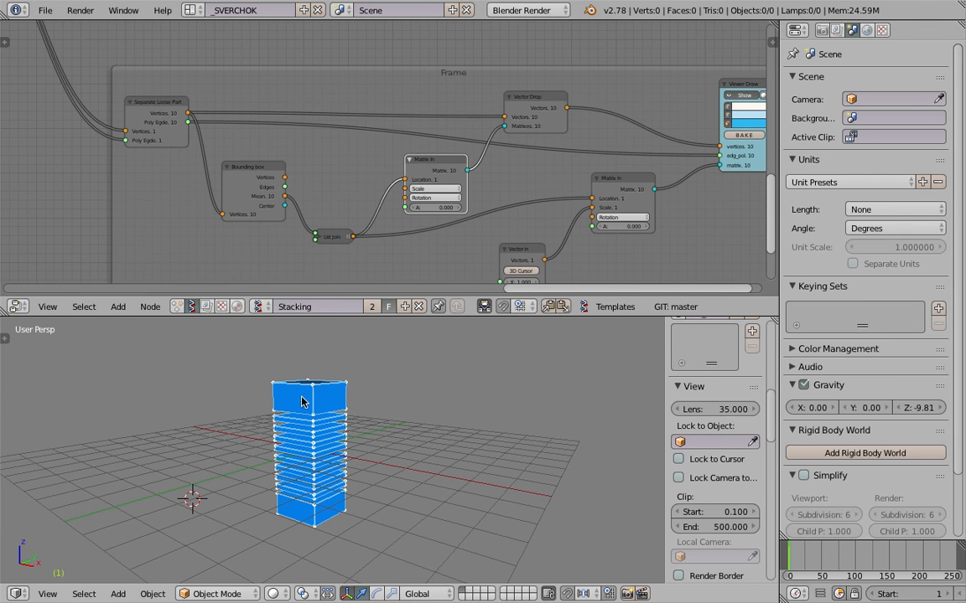
click(320, 406)
scroll(328, 428, up, 2)
scroll(328, 422, up, 2)
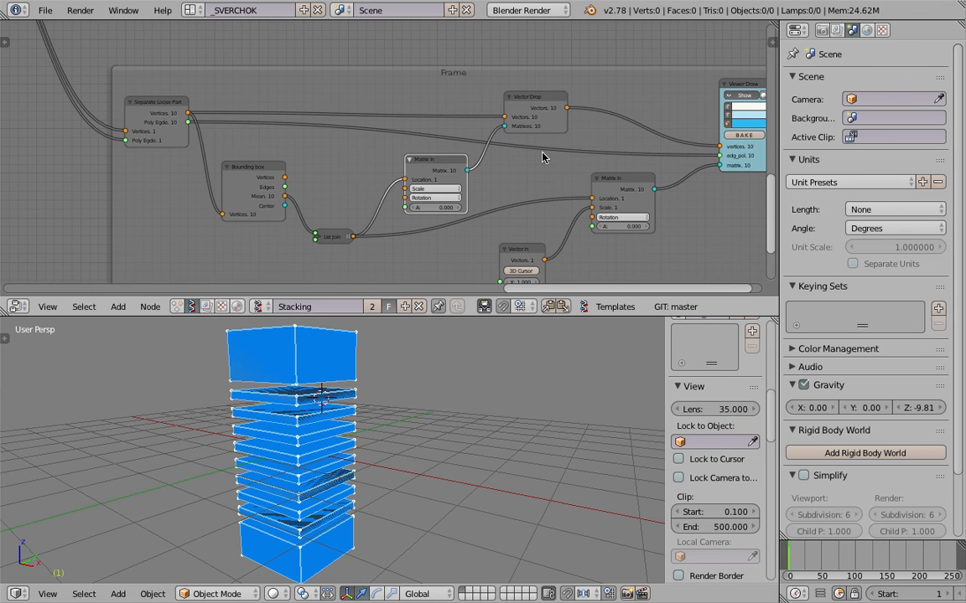
Set the rotation angle A of the Matrix in node feeding the Viewer Draw to about 8.07 and save the file.
middle_drag(761, 108, 629, 114)
middle_drag(564, 175, 565, 138)
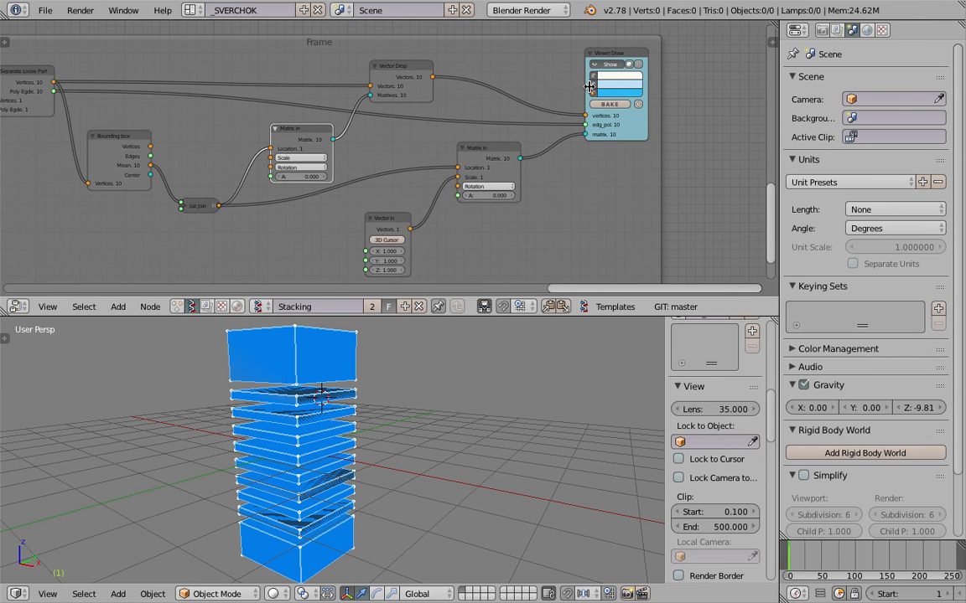
click(280, 357)
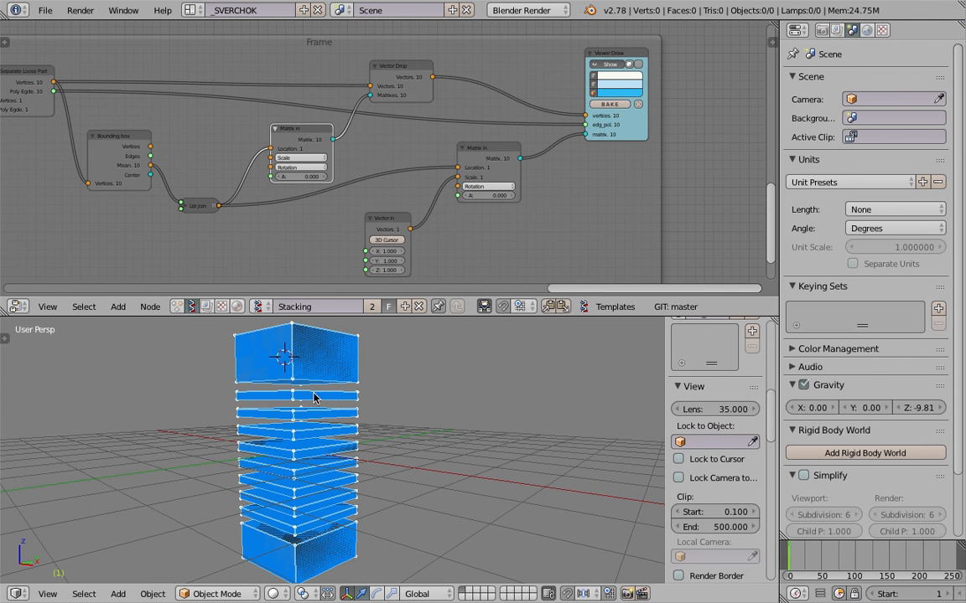
middle_drag(303, 527, 428, 516)
scroll(435, 161, up, 2)
drag(482, 176, 503, 177)
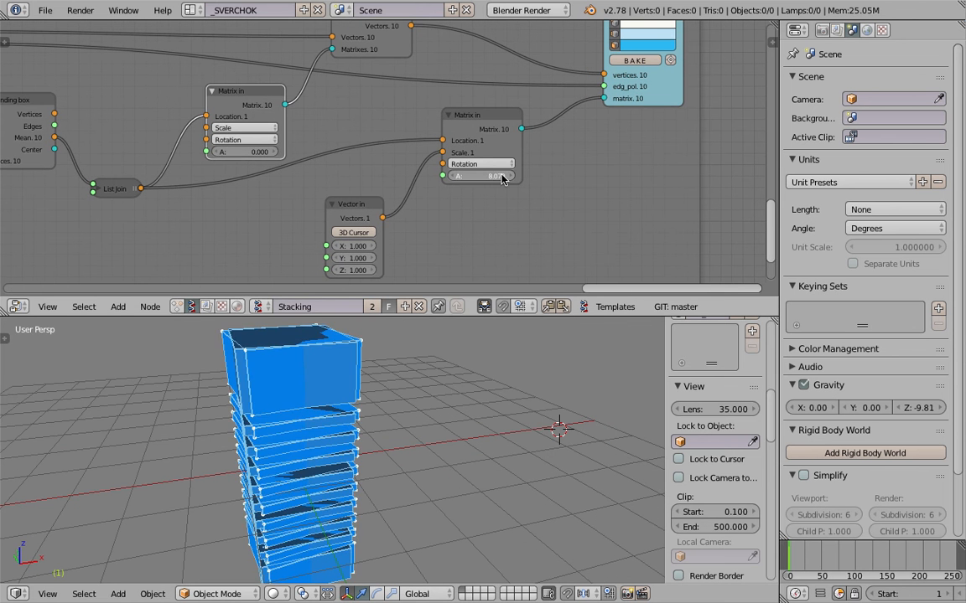
scroll(503, 177, down, 2)
key(ctrl+s)
click(484, 106)
Add a Range Float node below the frame, in Count mode, and set its stop value to 360.
middle_drag(373, 274, 385, 221)
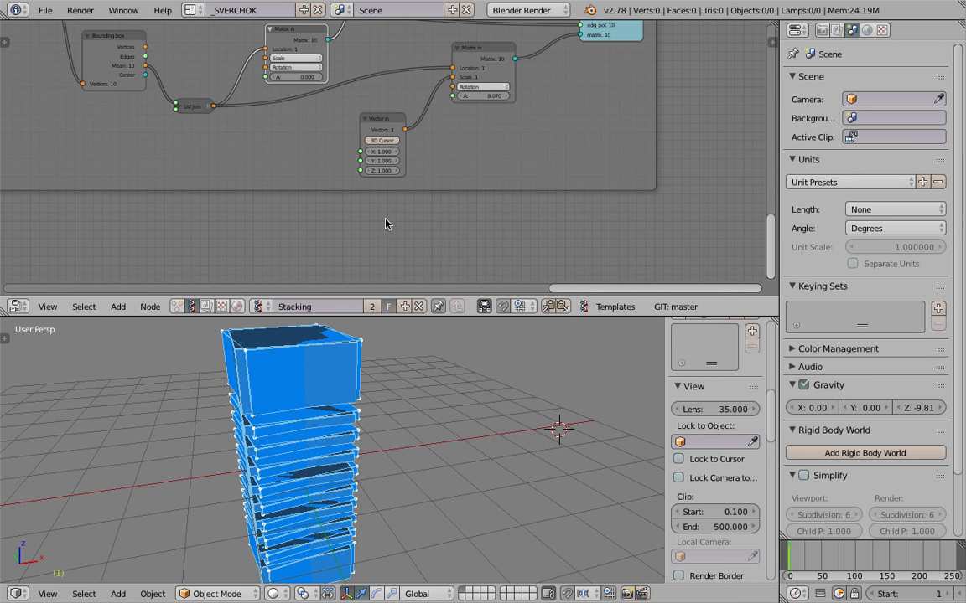
key(alt+space)
text(range f)
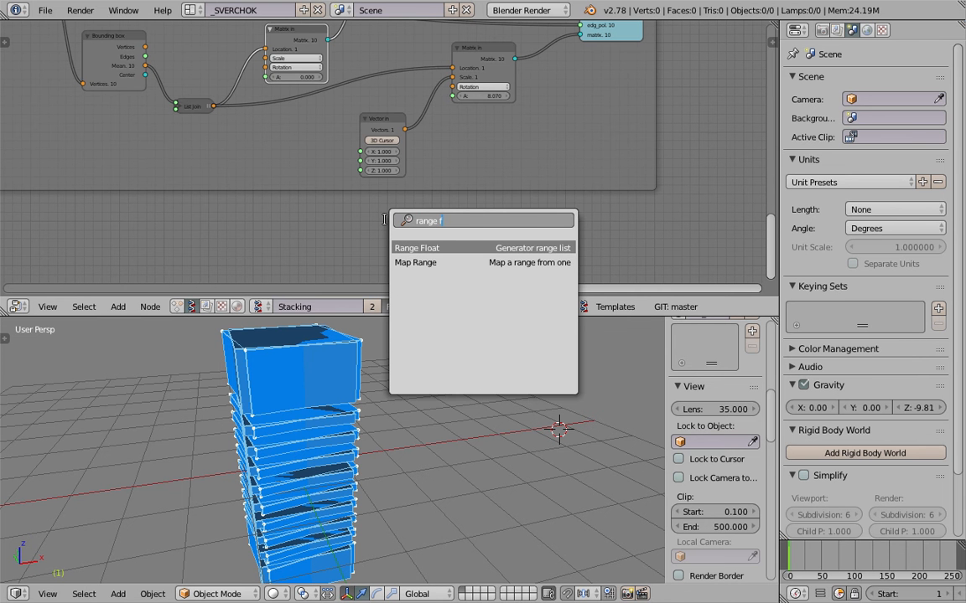
key(Return)
click(394, 223)
middle_drag(421, 253, 397, 202)
click(395, 207)
click(399, 229)
text(360)
key(Return)
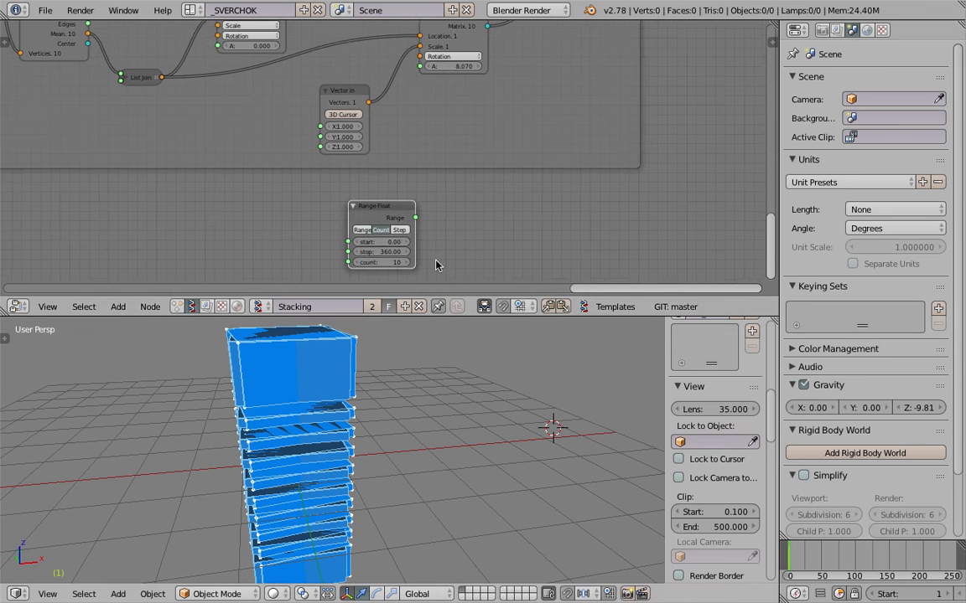
Link the Range output of the Range Float node to the angle A input of the second Matrix in node.
middle_drag(436, 261, 415, 320)
middle_drag(453, 109, 440, 48)
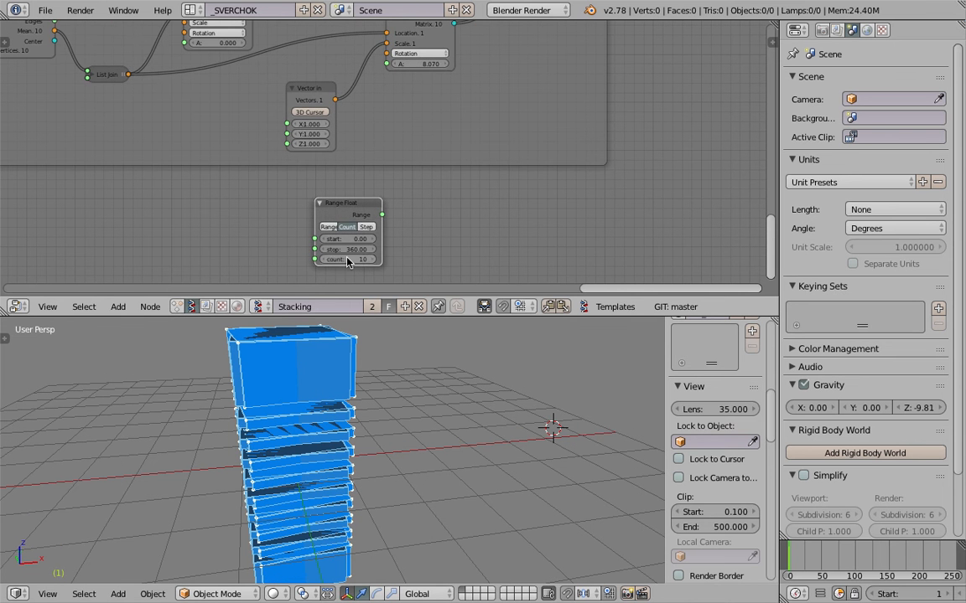
drag(382, 214, 390, 64)
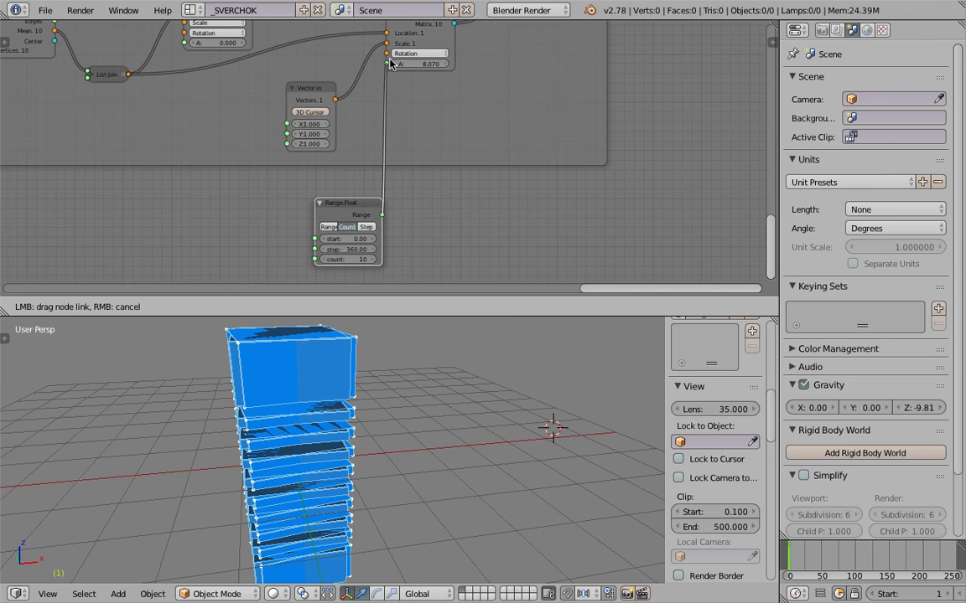
drag(390, 64, 389, 62)
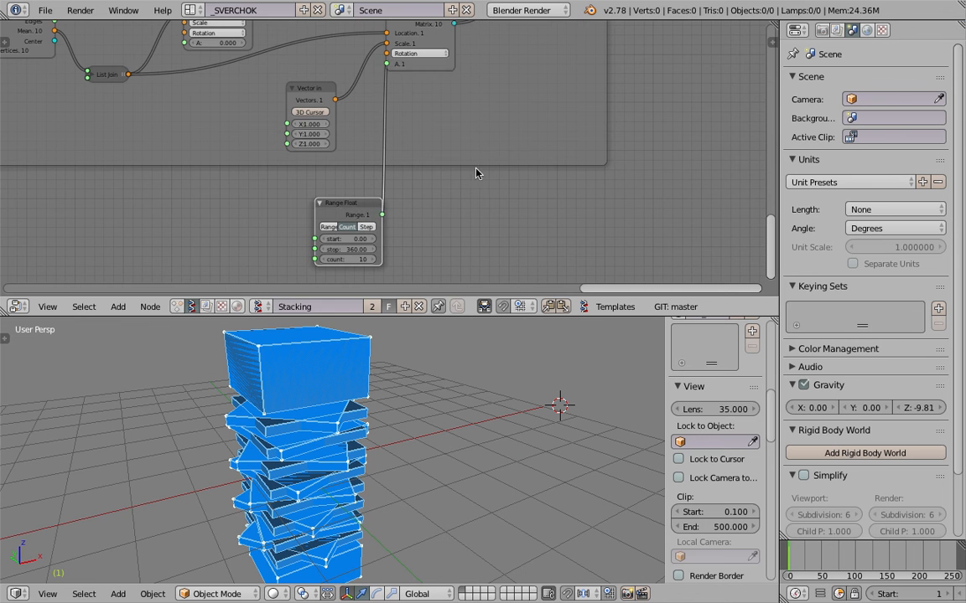
Examine the individually rotated plates of the stack from several angles alongside the complete frame of nodes.
scroll(478, 169, down, 5)
middle_drag(493, 188, 506, 262)
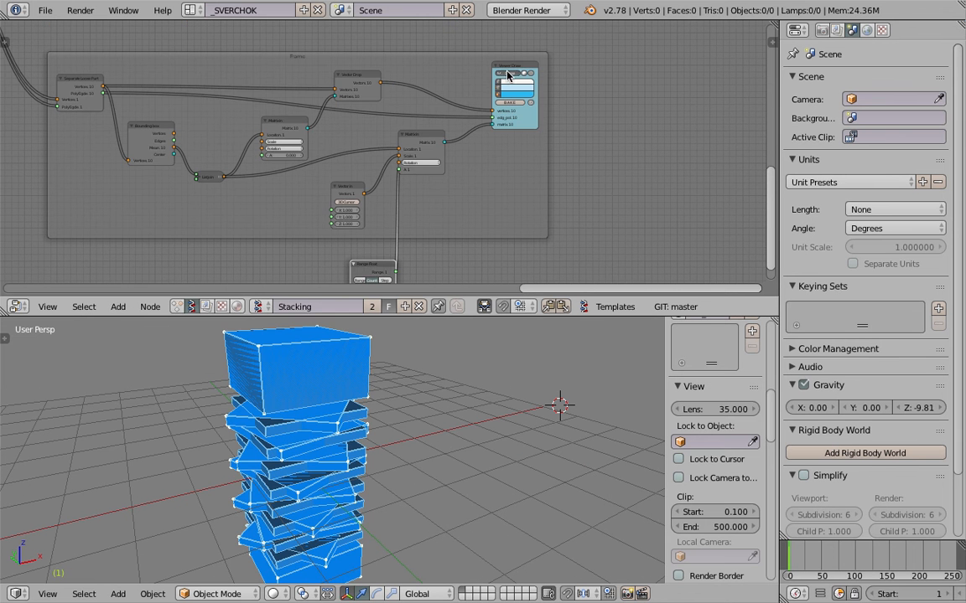
click(508, 73)
click(506, 75)
middle_drag(506, 77, 775, 237)
middle_drag(281, 95, 278, 99)
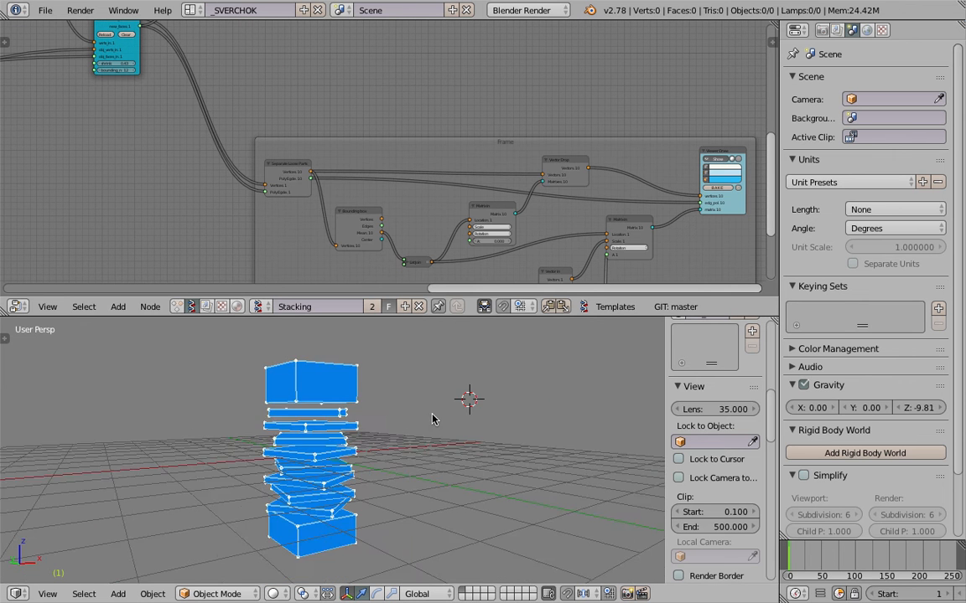
middle_drag(433, 419, 484, 307)
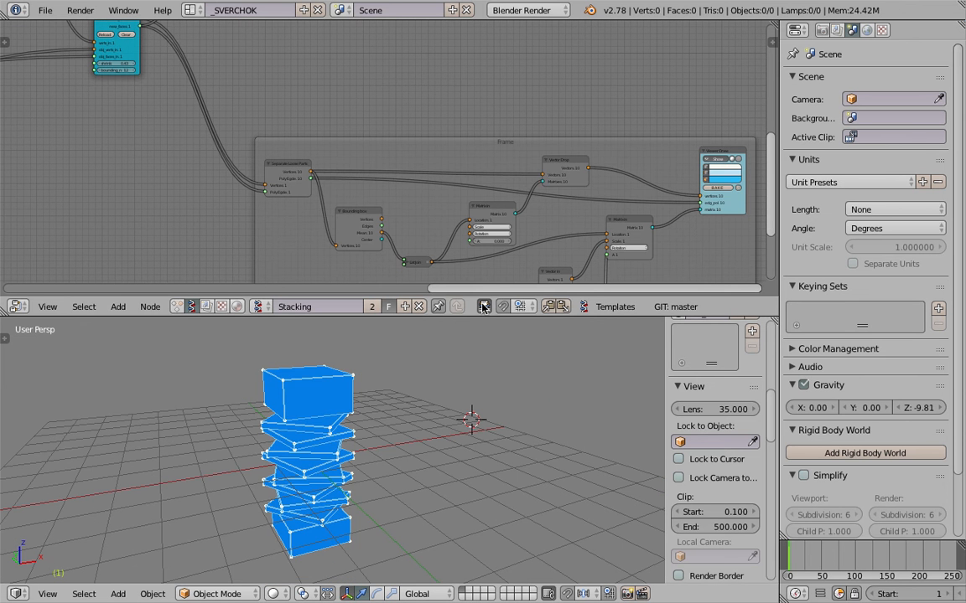
Turn off the display of the frame's Viewer Draw node, shift the frame farther right and reposition the Range Float node below it.
middle_drag(719, 161, 447, 155)
click(447, 153)
drag(398, 137, 561, 139)
scroll(562, 139, down, 6)
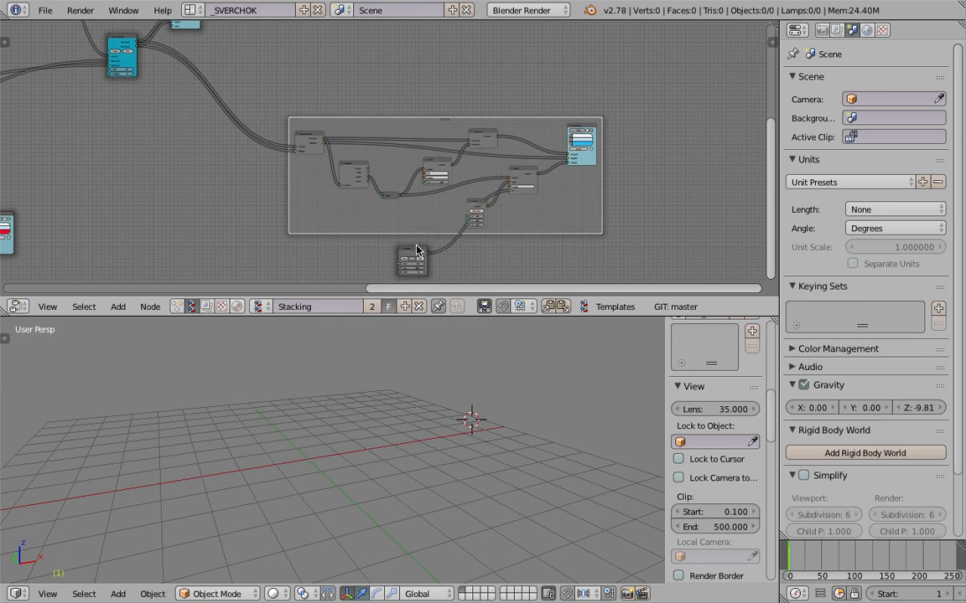
drag(417, 251, 439, 238)
Turn on the display of the Viewer Draw node linked directly to the voronoi_3d script node.
middle_drag(112, 56, 259, 119)
scroll(331, 152, up, 3)
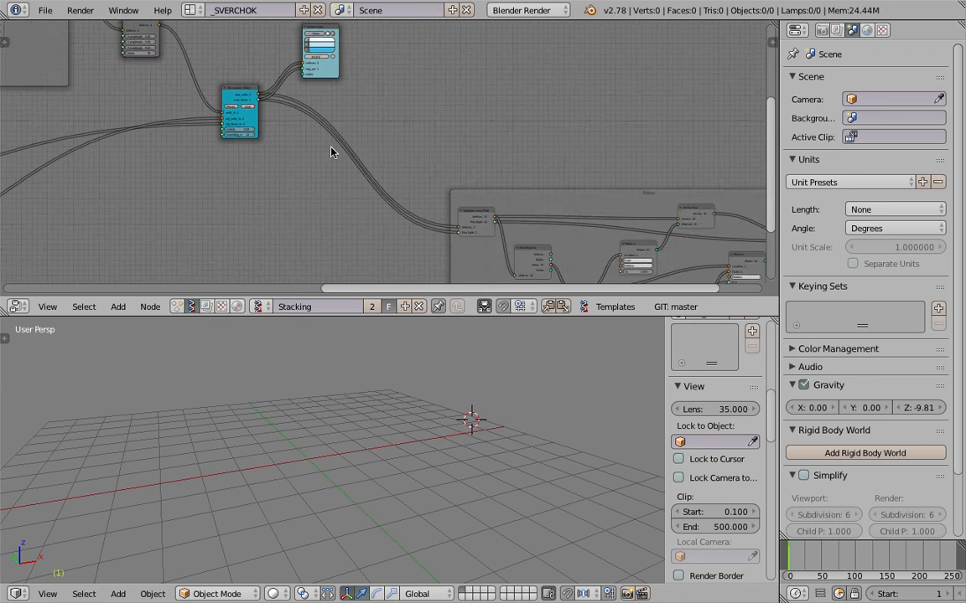
scroll(331, 153, up, 2)
middle_drag(369, 107, 430, 208)
scroll(381, 126, up, 4)
click(376, 115)
Reposition the voronoi_3d script node slightly and set its shrink value to 0.76.
mouse_move(391, 441)
middle_down()
mouse_move(369, 435)
mouse_move(396, 426)
mouse_move(390, 431)
middle_up()
middle_drag(273, 216, 506, 97)
scroll(506, 98, up, 2)
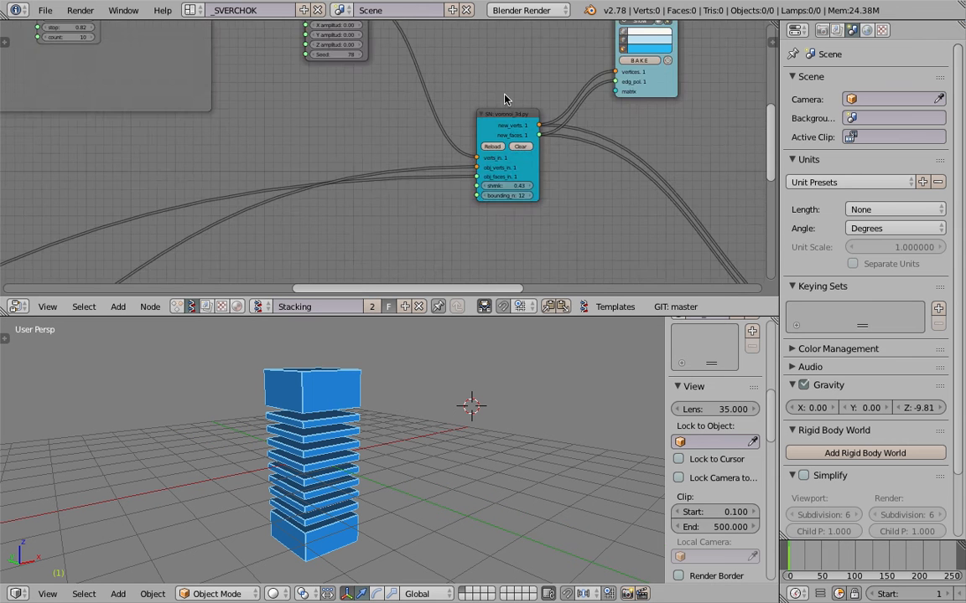
scroll(451, 107, up, 2)
drag(450, 108, 404, 94)
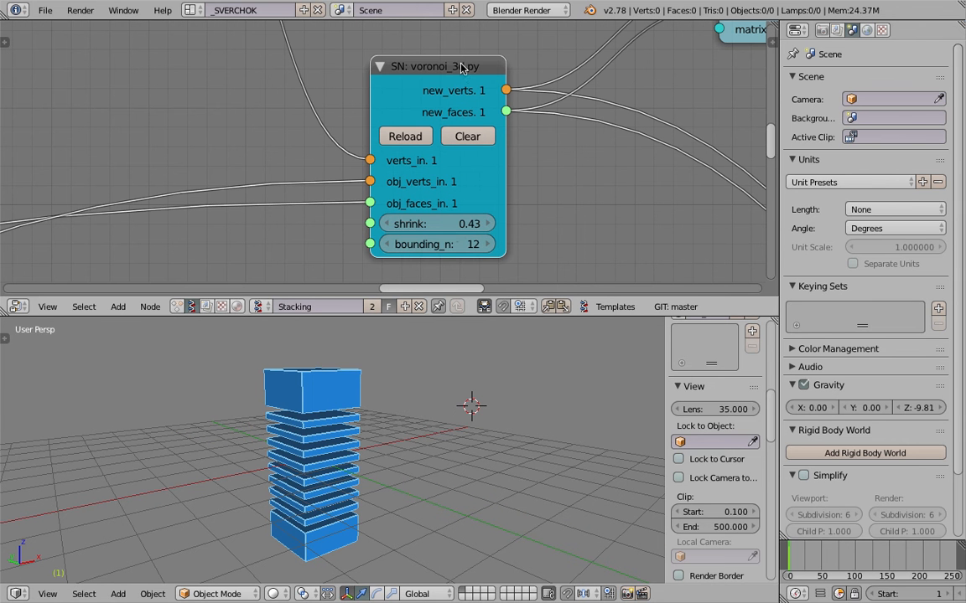
drag(431, 223, 502, 223)
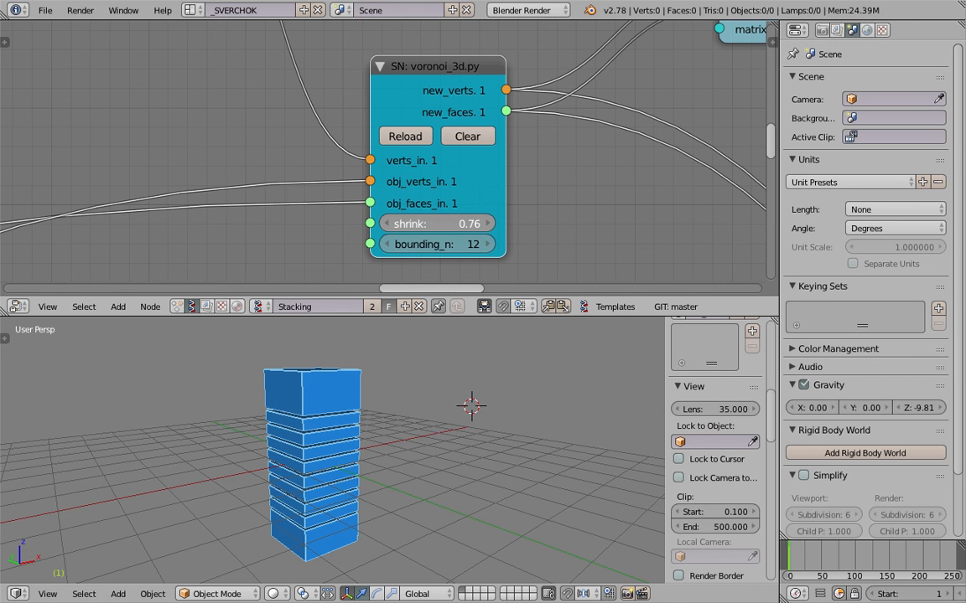
Examine the plate stack from above and review the layout of the whole Stacking node tree.
middle_drag(352, 419, 452, 238)
scroll(453, 238, down, 2)
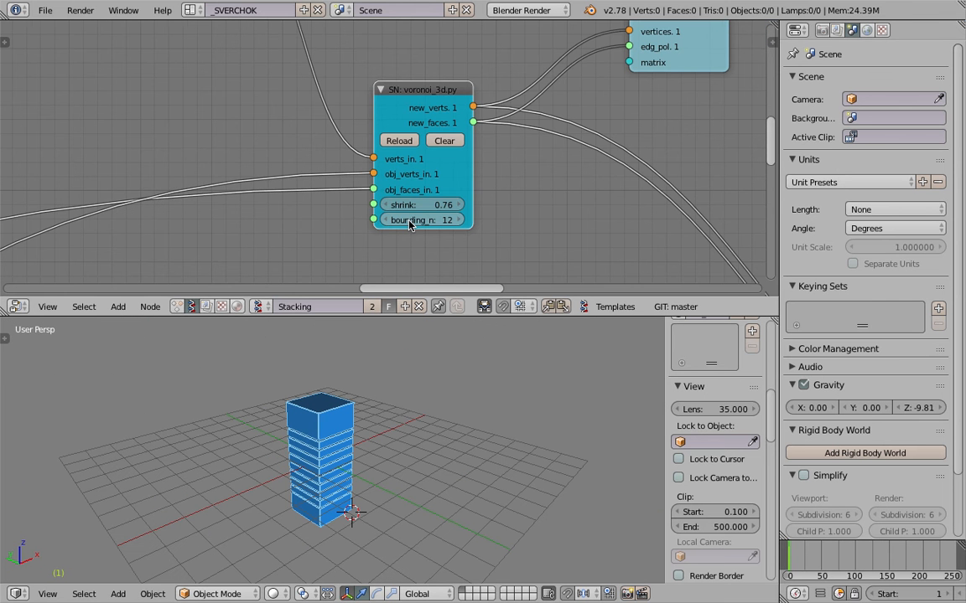
scroll(339, 155, down, 5)
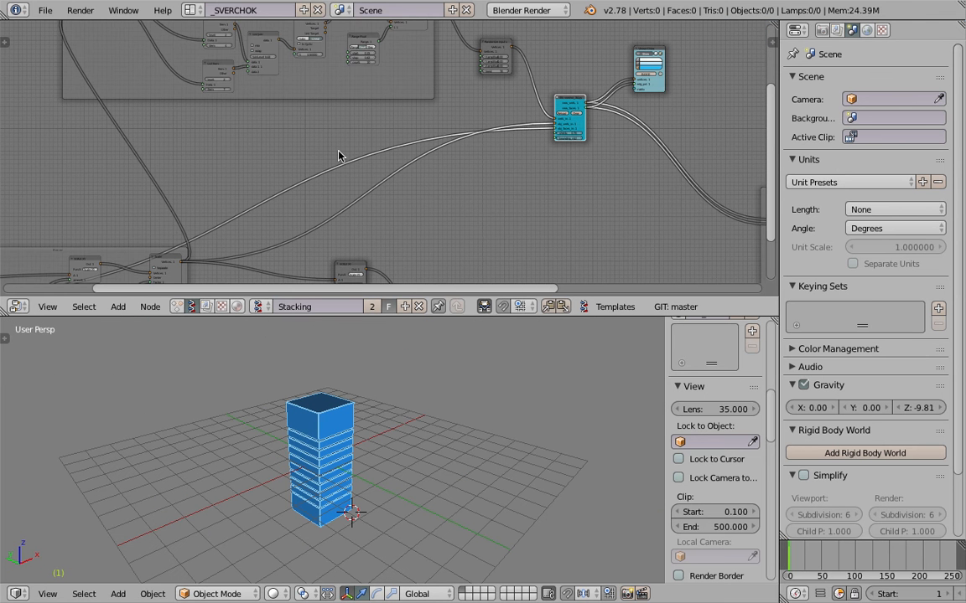
scroll(352, 155, down, 3)
scroll(361, 156, up, 2)
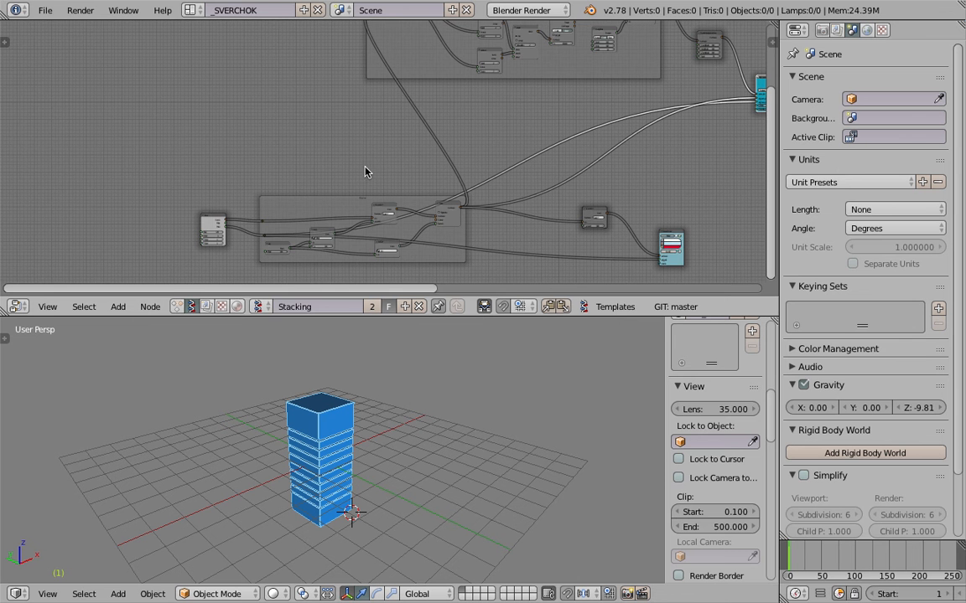
click(331, 307)
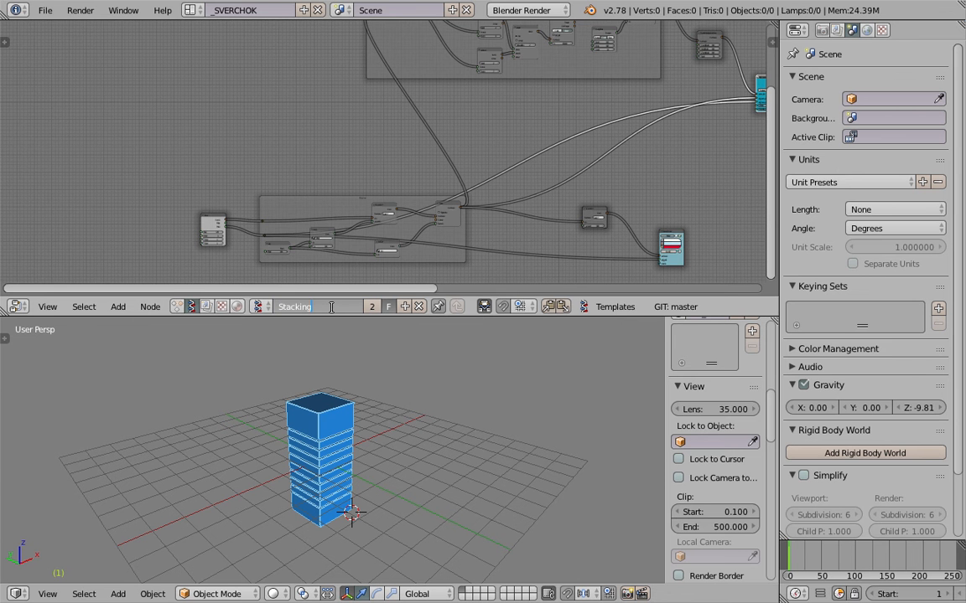
click(341, 159)
middle_drag(554, 149, 405, 160)
scroll(411, 163, down, 1)
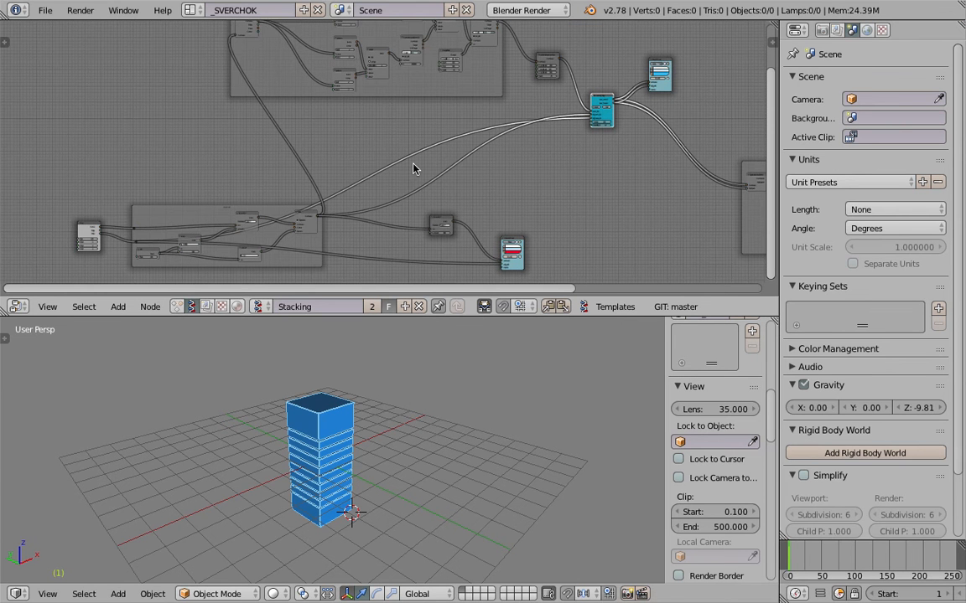